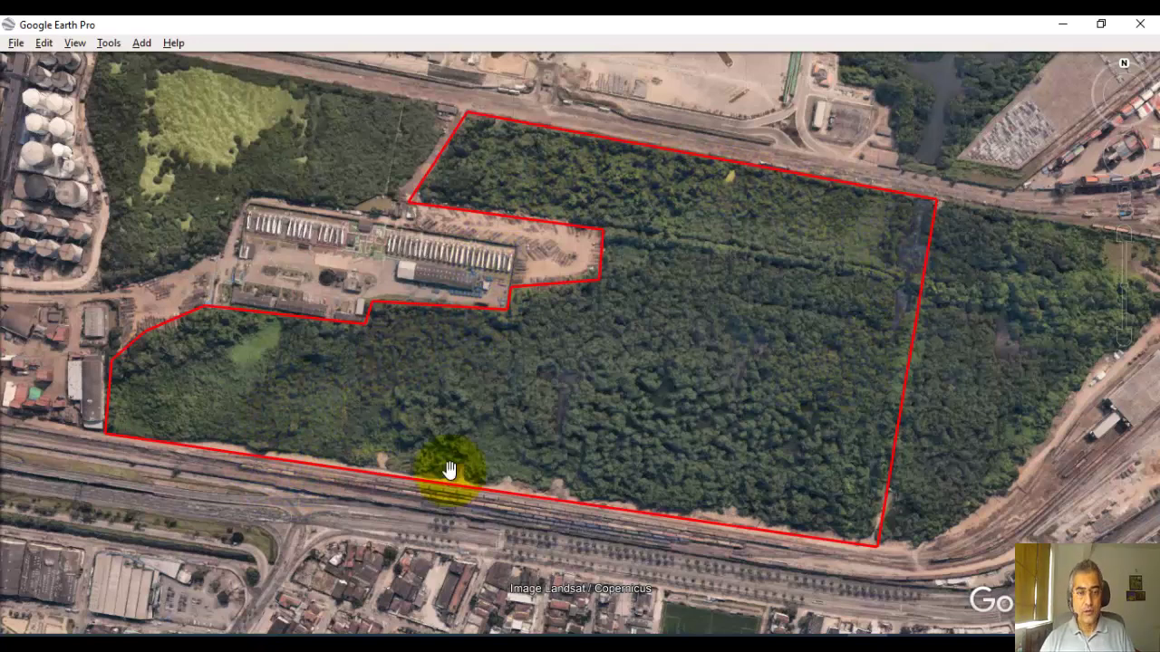
Step: Save the site polygon as LL_BR.kml, replacing the existing file
{"action": "right_click", "coordinate": [533, 404]}
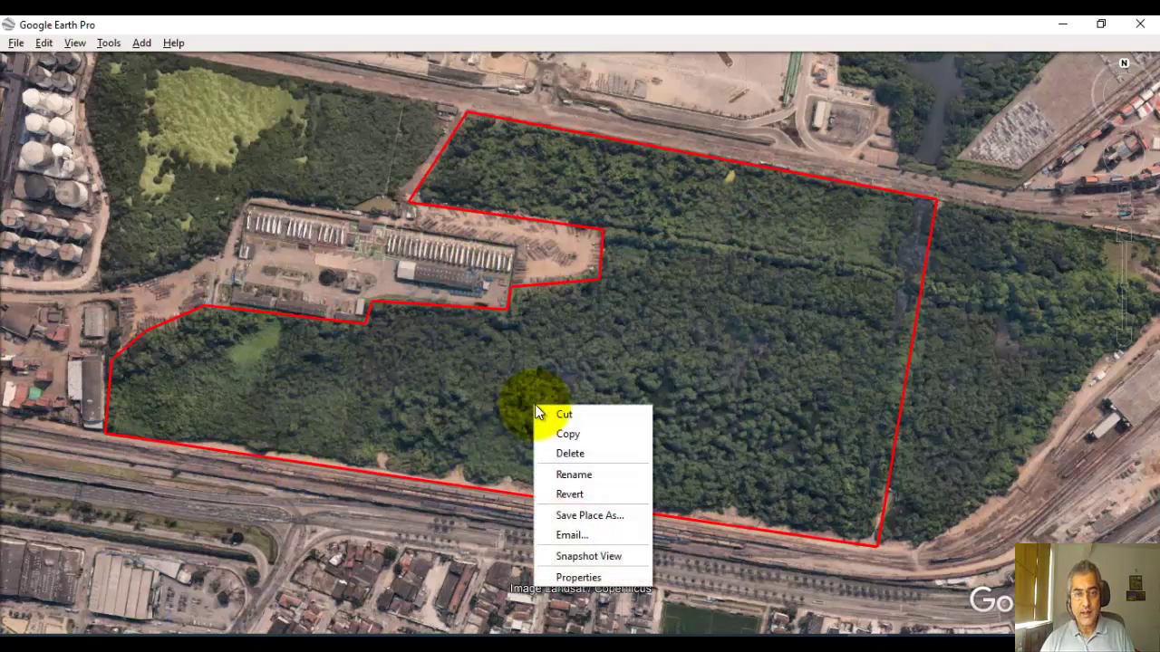
{"action": "left_click", "coordinate": [576, 516]}
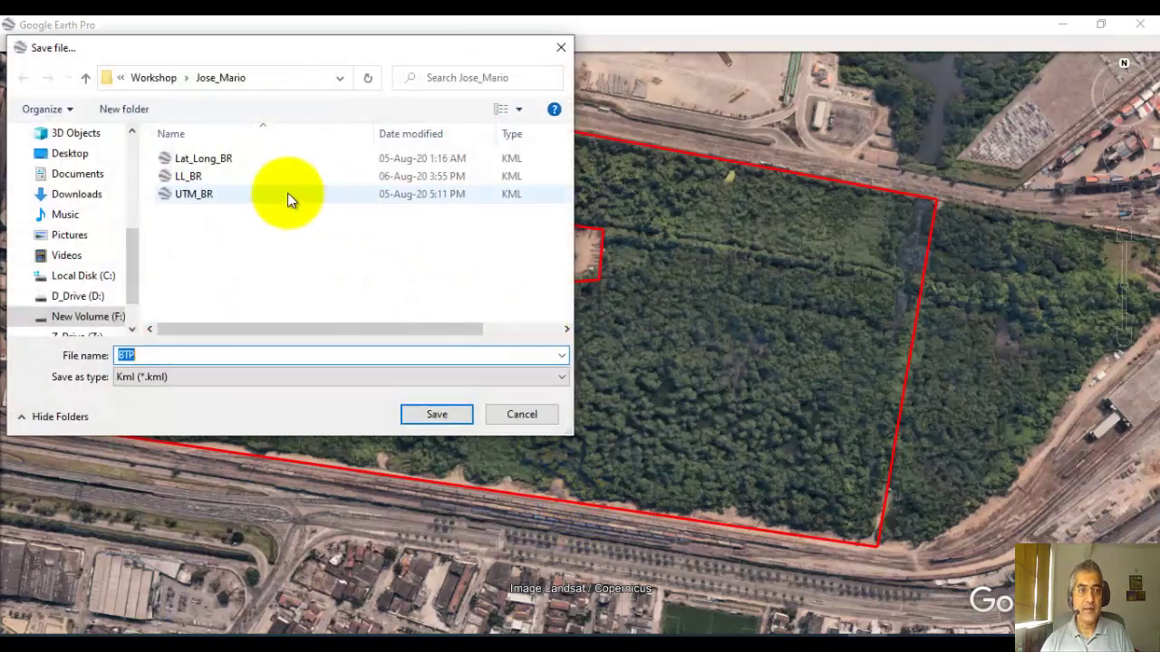
{"action": "double_click", "coordinate": [191, 177]}
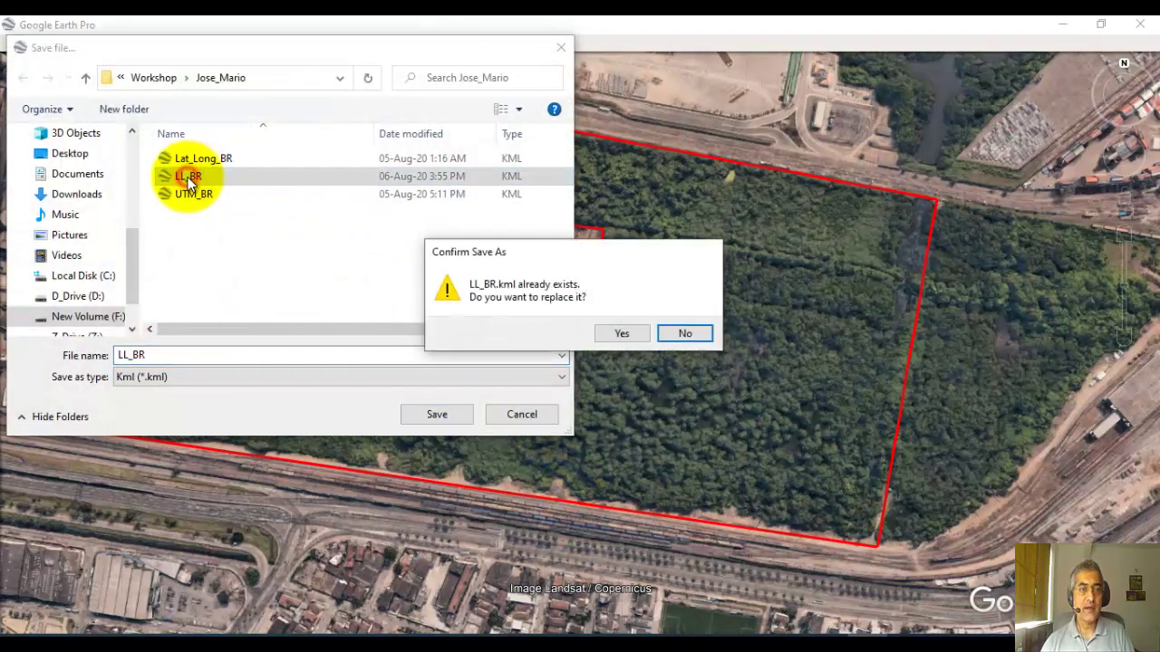
{"action": "left_click", "coordinate": [621, 332]}
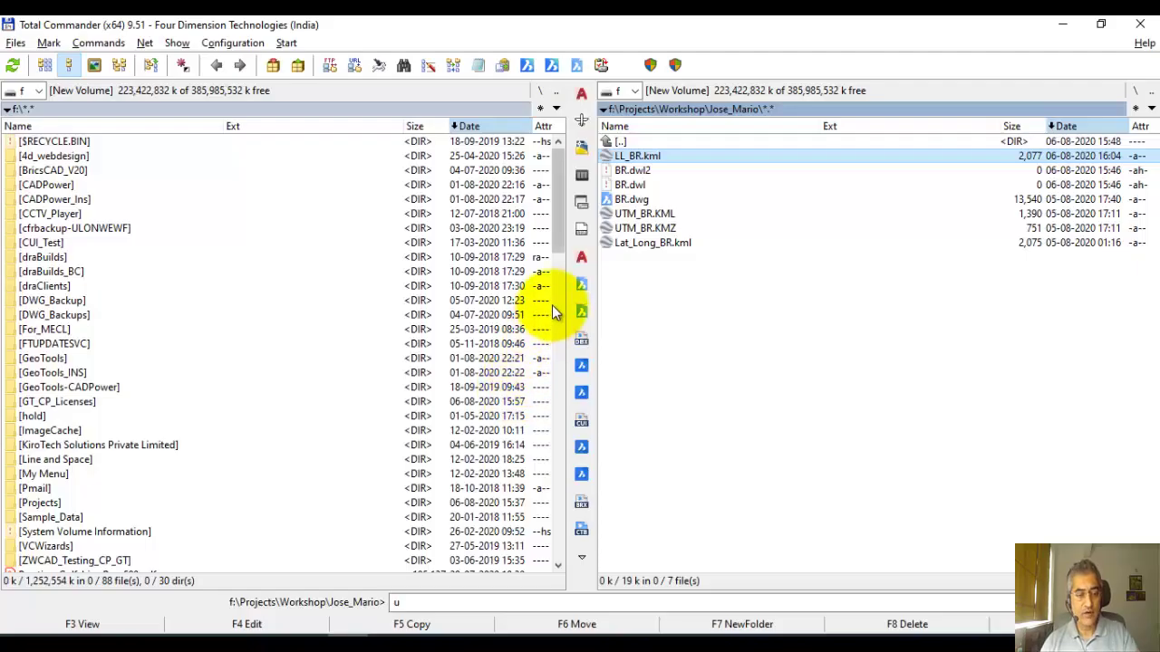
Step: View LL_BR.kml in the maximised Lister and select its boundary coordinate rows
{"action": "key", "text": "F3"}
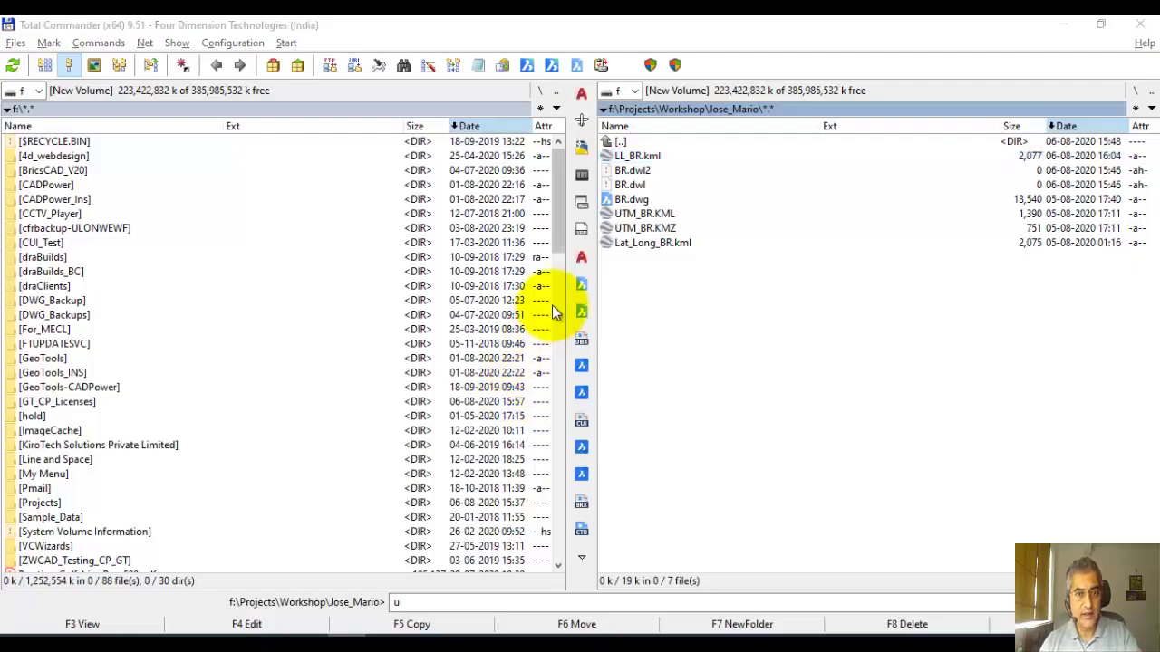
{"action": "double_click", "coordinate": [870, 28]}
{"action": "scroll", "coordinate": [199, 154], "scroll_direction": "down", "scroll_amount": 10}
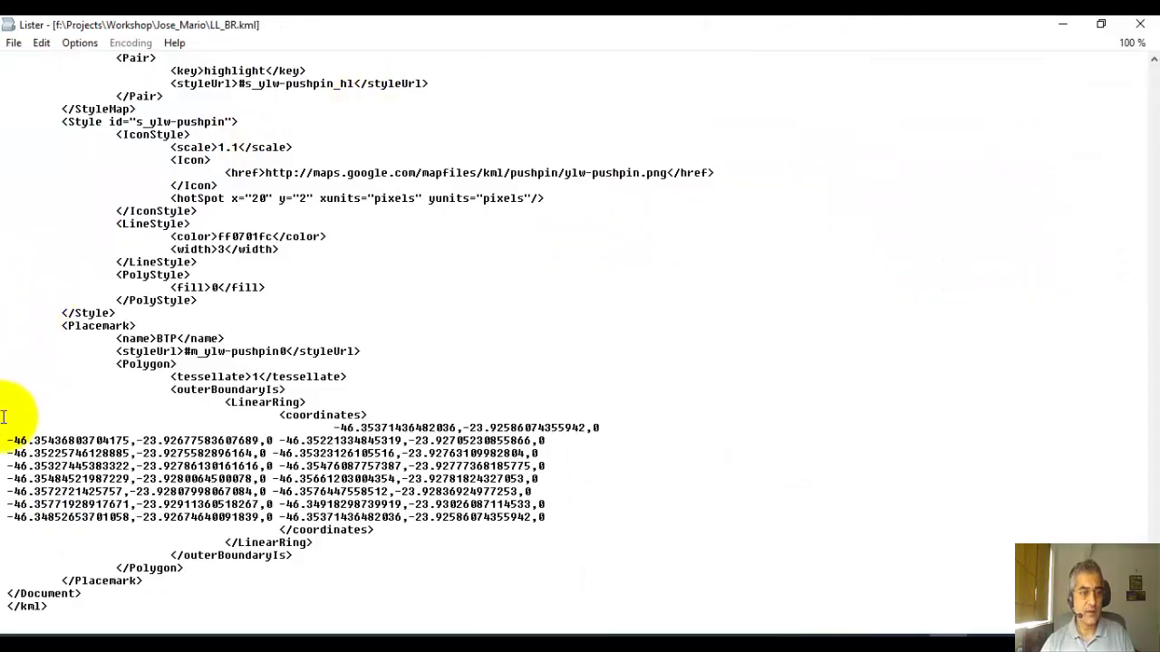
{"action": "left_click_drag", "start_coordinate": [3, 443], "coordinate": [545, 513]}
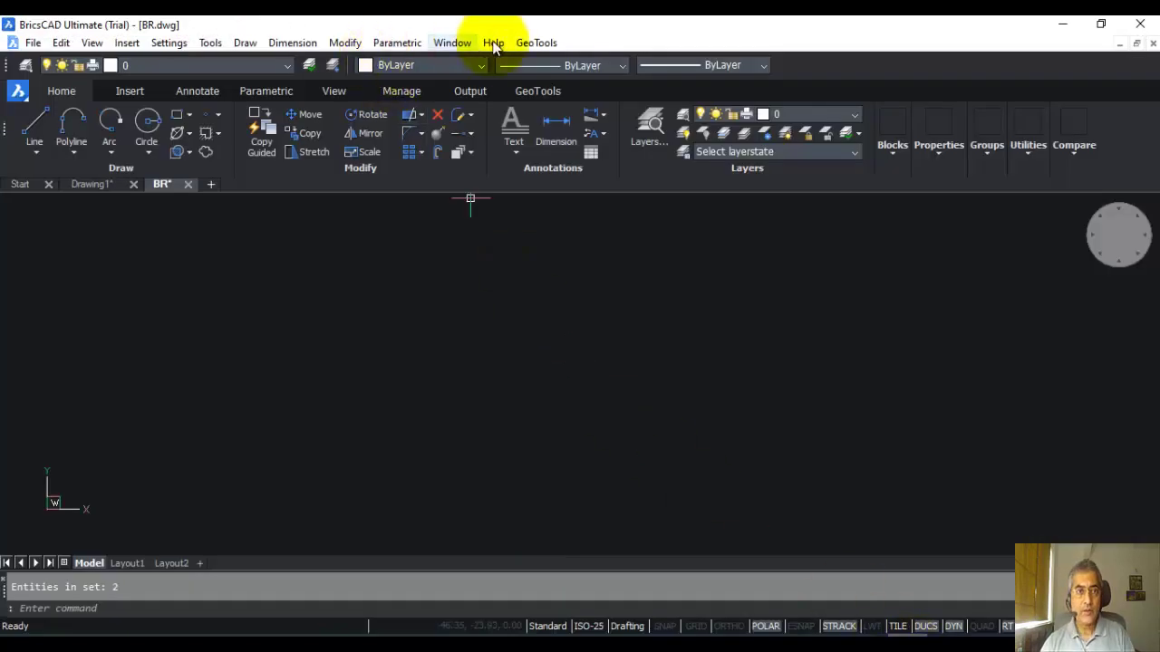
Step: Import LL_BR.kml with KML2DWG-Google Earth Import, keeping the default text height
{"action": "left_click", "coordinate": [536, 43]}
{"action": "mouse_move", "coordinate": [598, 310]}
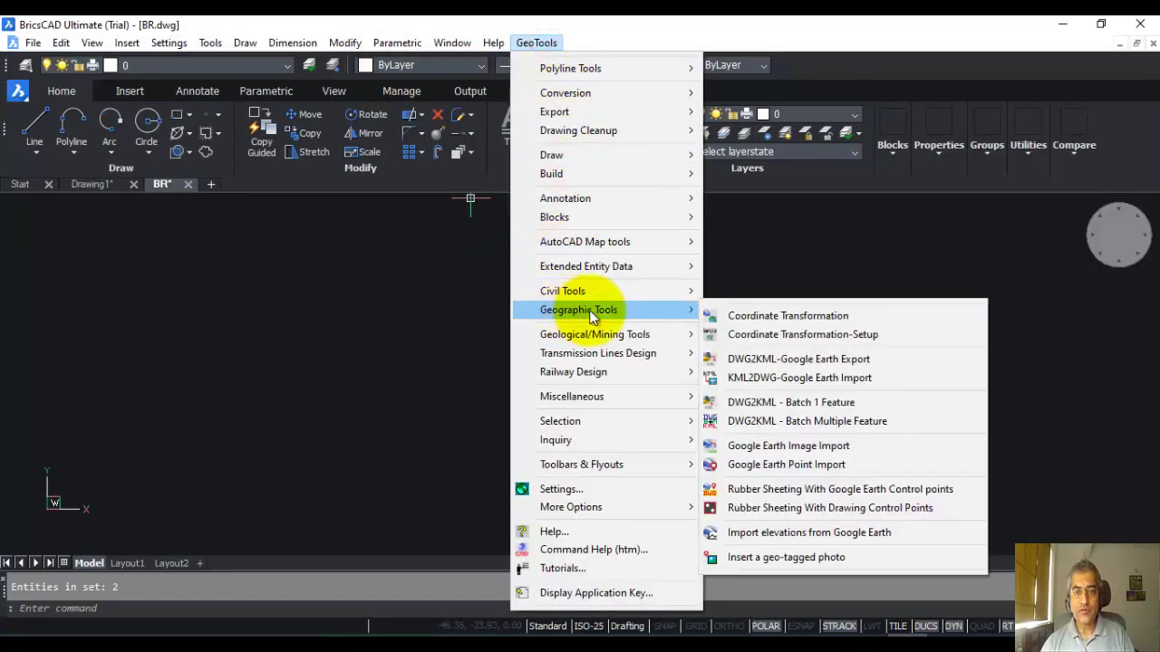
{"action": "left_click", "coordinate": [757, 379]}
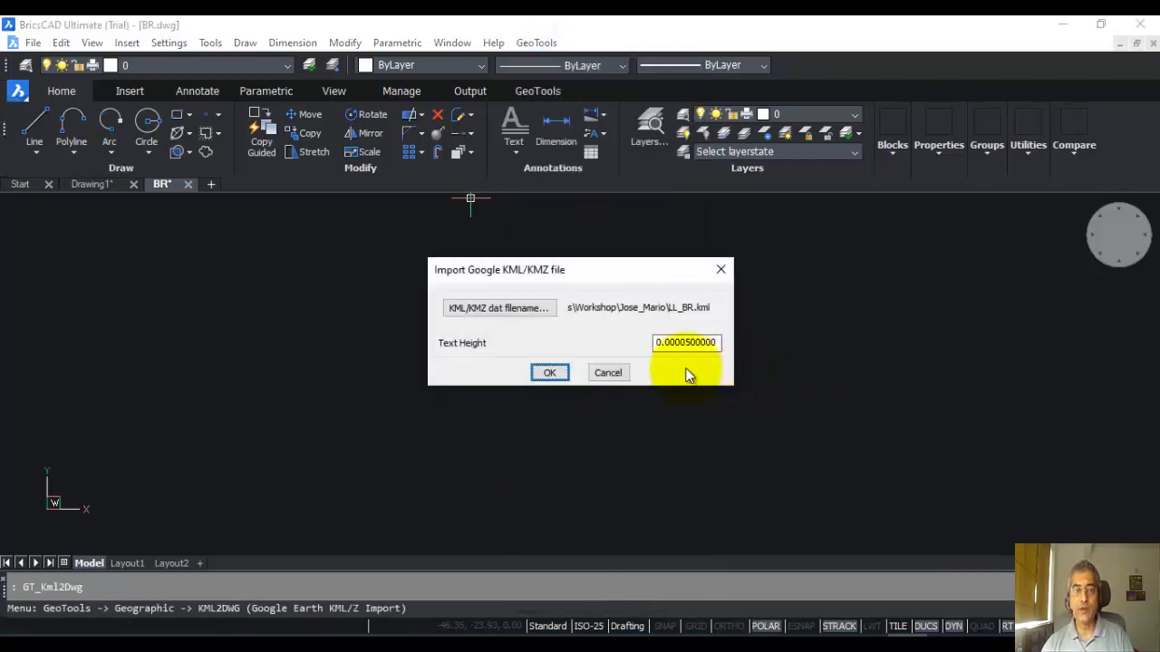
{"action": "left_click", "coordinate": [541, 310]}
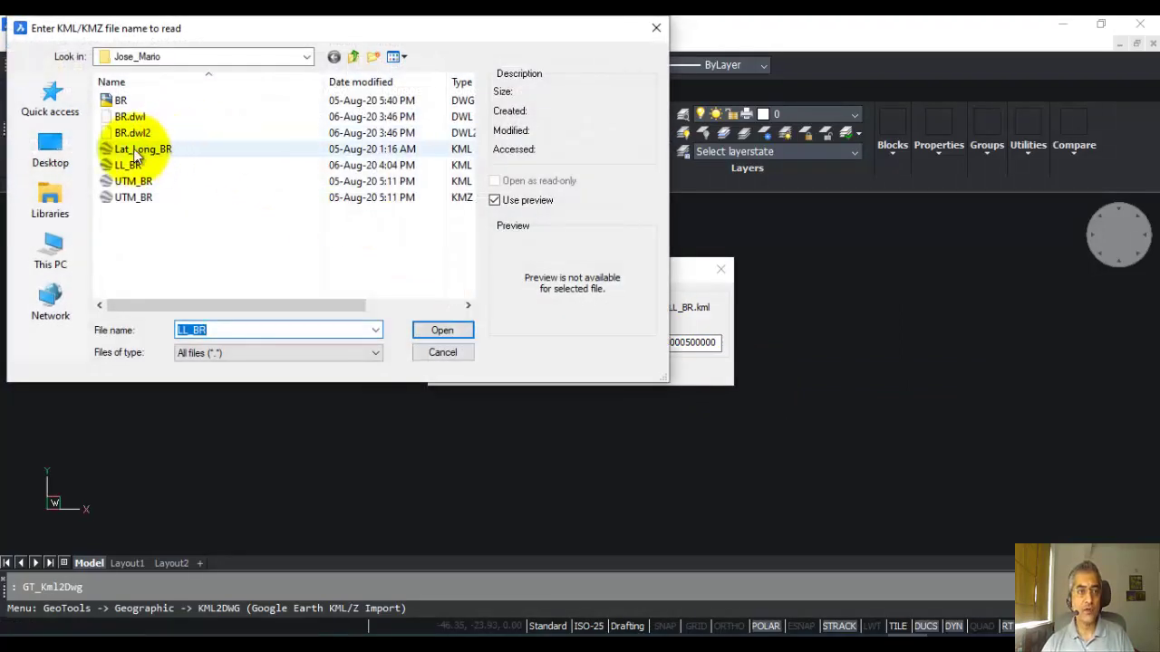
{"action": "double_click", "coordinate": [126, 165]}
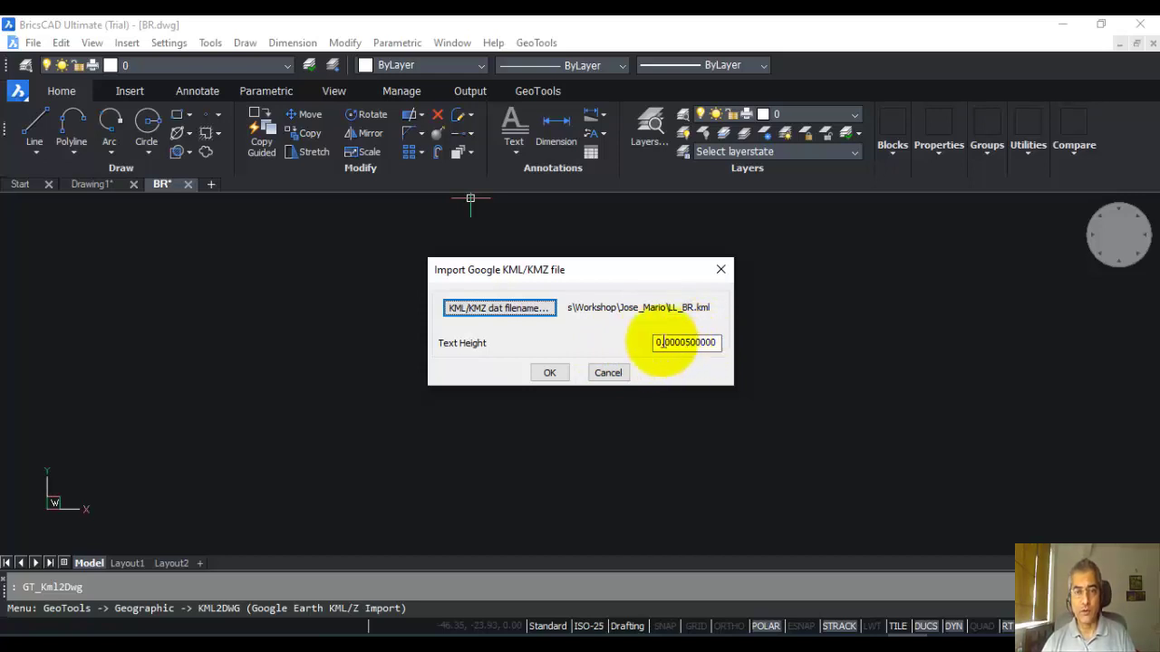
{"action": "left_click", "coordinate": [549, 373]}
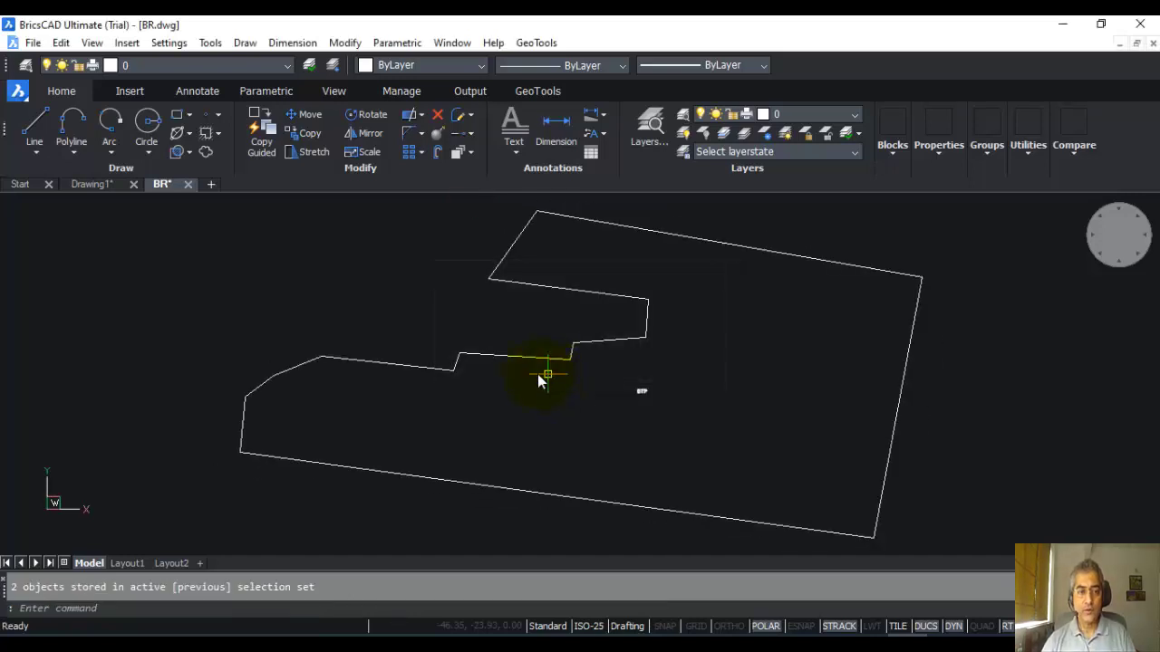
Step: Select the imported boundary polyline and zoom and pan to recentre it
{"action": "left_click", "coordinate": [649, 239]}
{"action": "scroll", "coordinate": [640, 380], "scroll_direction": "up", "scroll_amount": 10}
{"action": "scroll", "coordinate": [649, 367], "scroll_direction": "down", "scroll_amount": 9}
{"action": "scroll", "coordinate": [649, 367], "scroll_direction": "down", "scroll_amount": 3}
{"action": "middle_click_drag", "start_coordinate": [622, 362], "coordinate": [603, 364]}
{"action": "key", "text": "Escape"}
Step: Identify three points on the boundary and review their lat-long readouts near X=-46.35, Y=-23.93
{"action": "type", "text": "id"}
{"action": "key", "text": "Return"}
{"action": "left_click", "coordinate": [696, 337]}
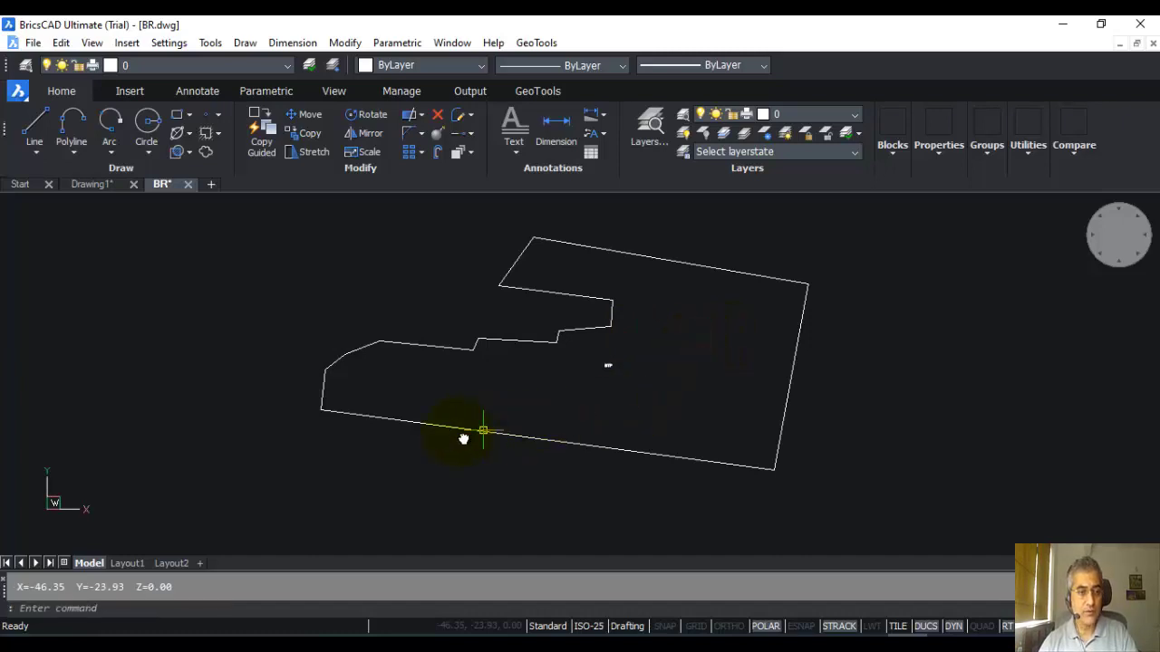
{"action": "key", "text": "Return"}
{"action": "left_click", "coordinate": [399, 391]}
{"action": "key", "text": "Return"}
{"action": "left_click", "coordinate": [585, 420]}
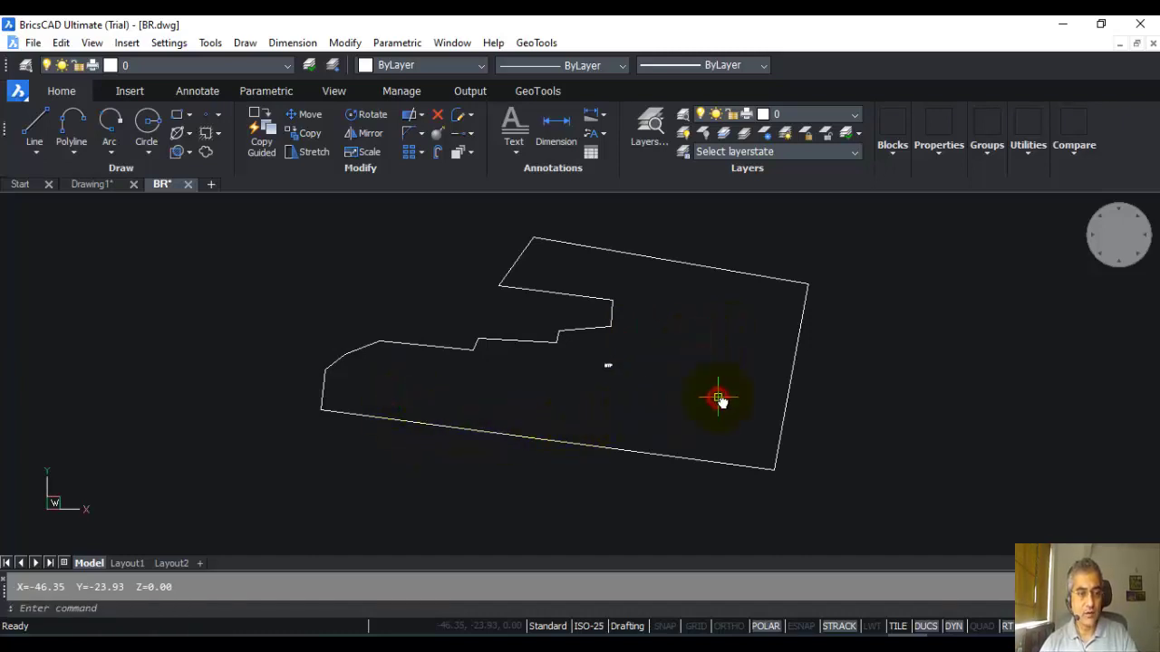
{"action": "key", "text": "F2"}
{"action": "key", "text": "F2"}
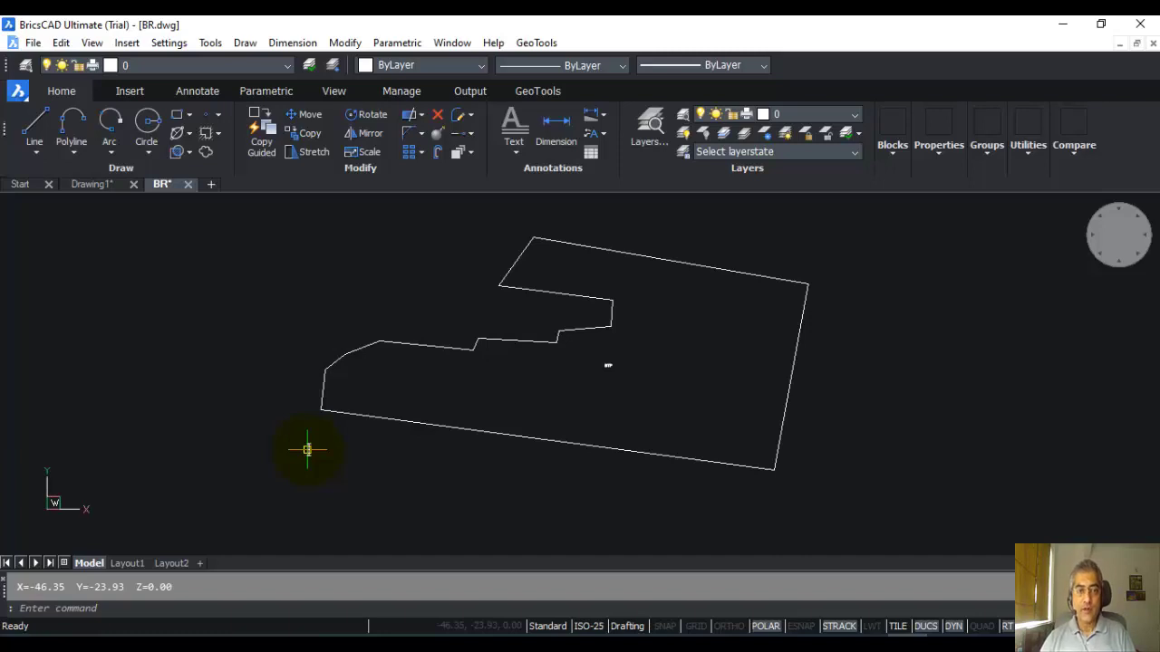
{"action": "left_click", "coordinate": [537, 44]}
{"action": "mouse_move", "coordinate": [566, 308]}
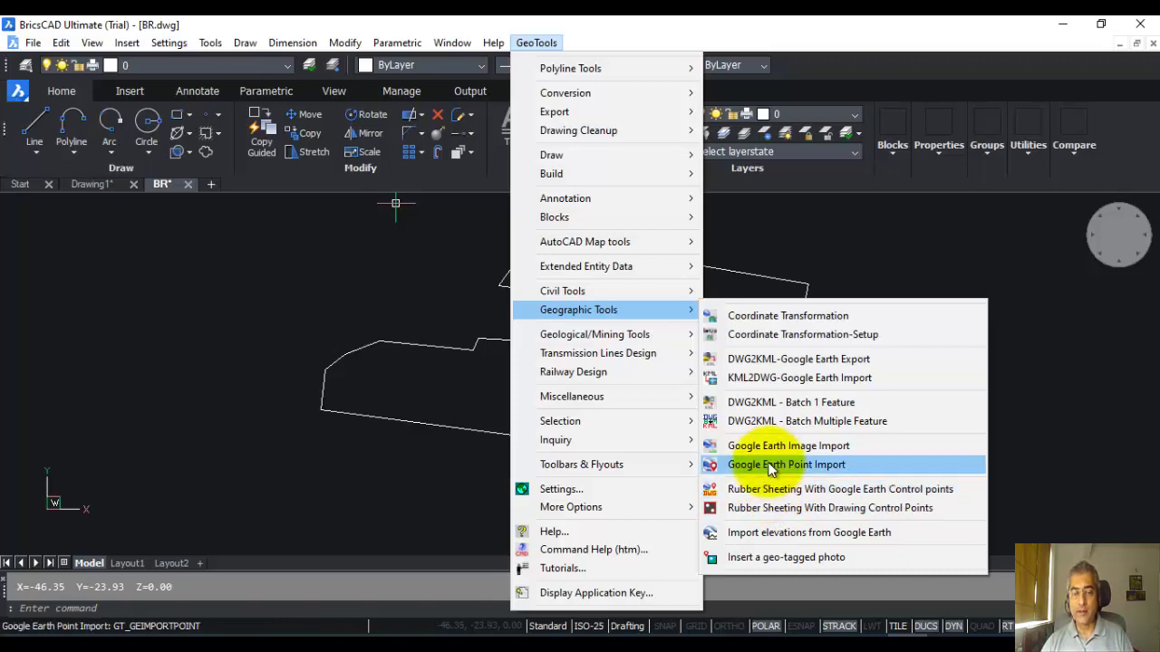
Step: Launch Google Earth Point Import (GT_GEImportPoint) to list the Step 1 instructions
{"action": "left_click", "coordinate": [768, 464]}
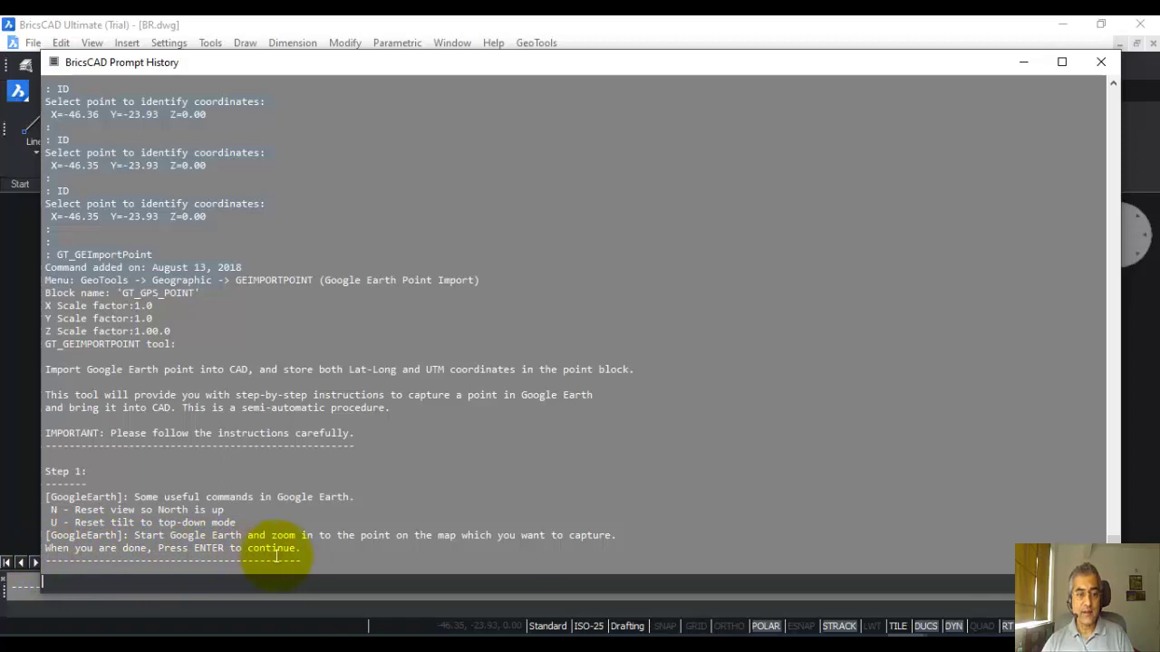
Step: Pan and zoom Google Earth onto the boundary's south-west corner beside the railway
{"action": "key", "text": "alt+Tab"}
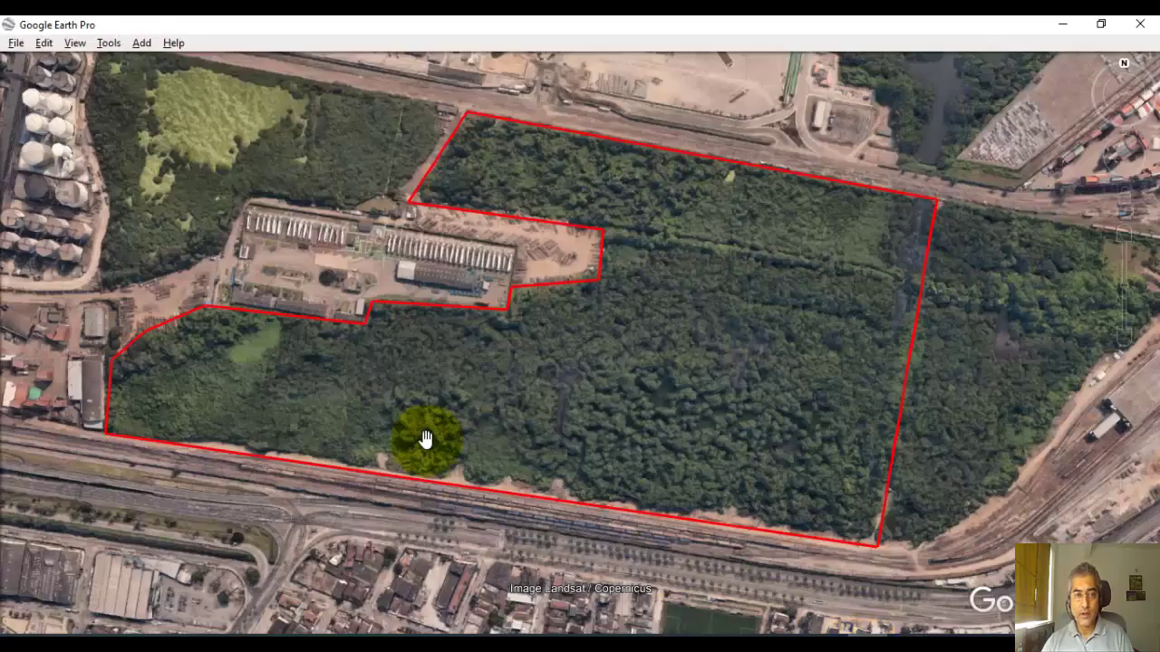
{"action": "left_click_drag", "start_coordinate": [390, 435], "coordinate": [707, 362]}
{"action": "scroll", "coordinate": [612, 380], "scroll_direction": "down", "scroll_amount": 3}
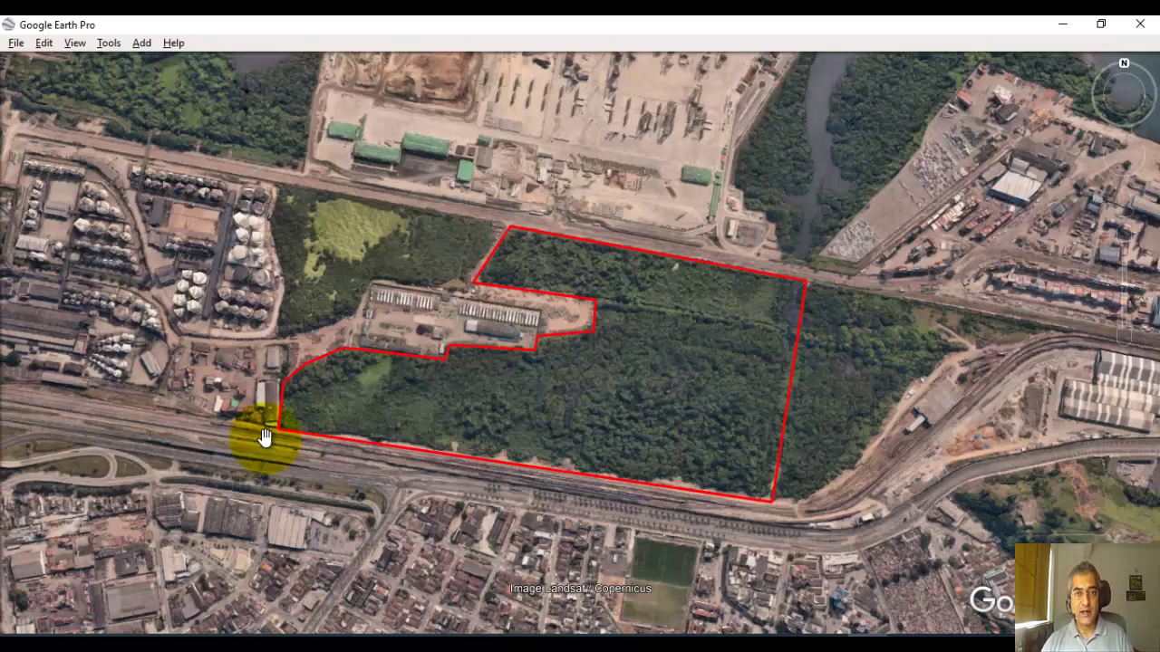
{"action": "scroll", "coordinate": [263, 435], "scroll_direction": "up", "scroll_amount": 5}
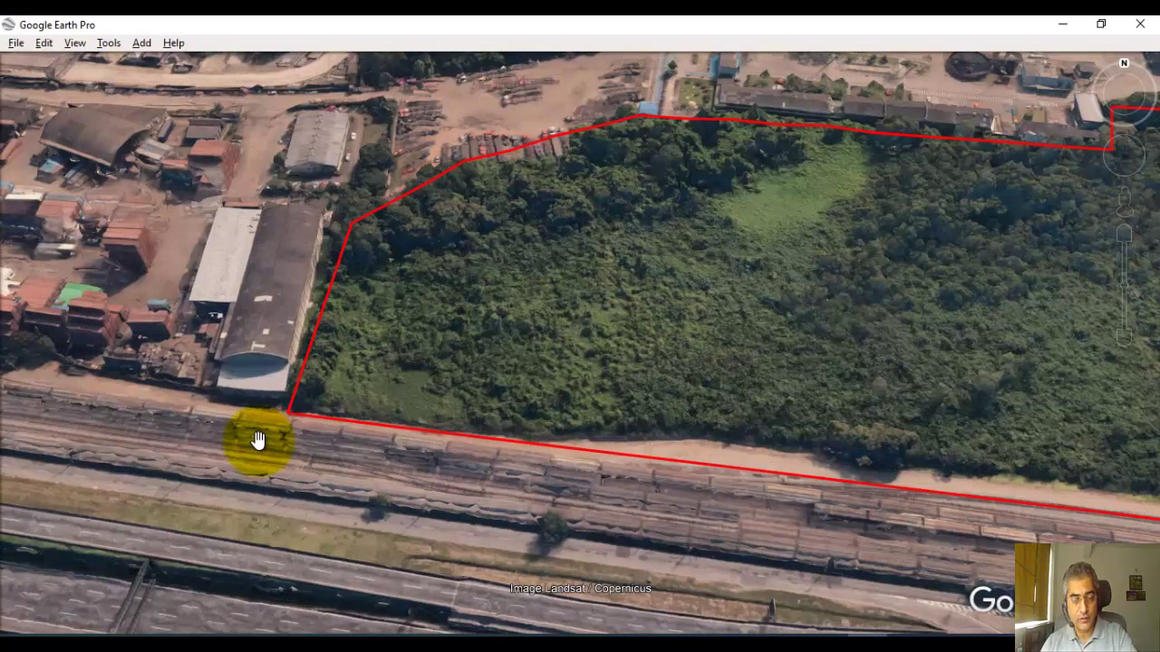
{"action": "scroll", "coordinate": [258, 440], "scroll_direction": "down", "scroll_amount": 2}
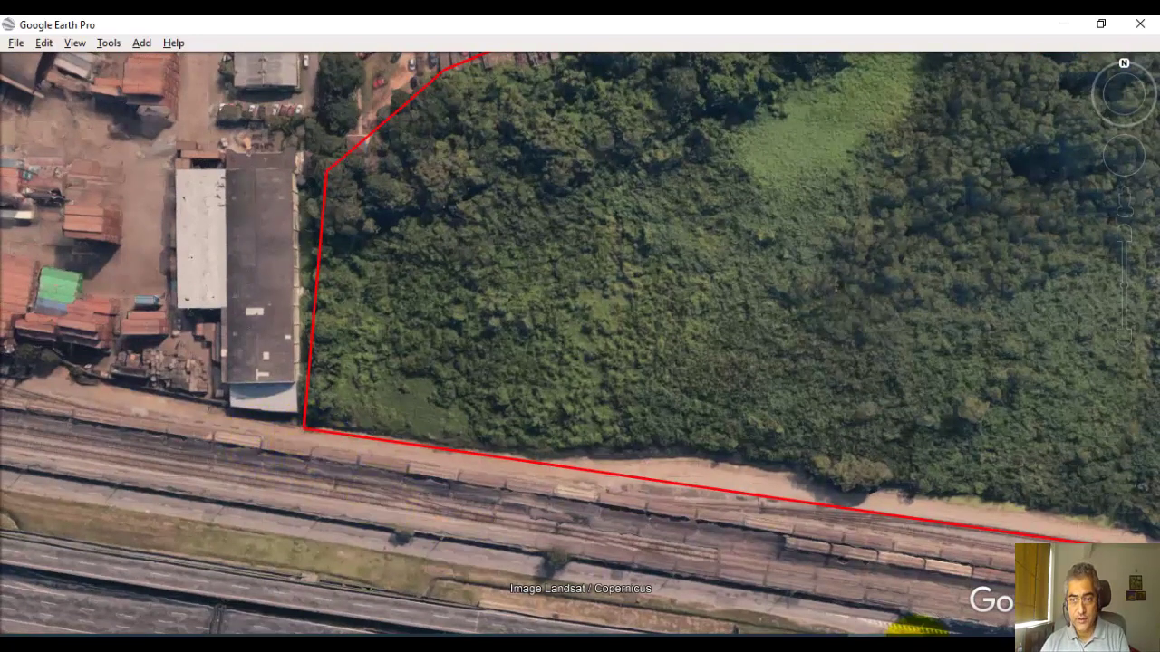
{"action": "left_click", "coordinate": [951, 603]}
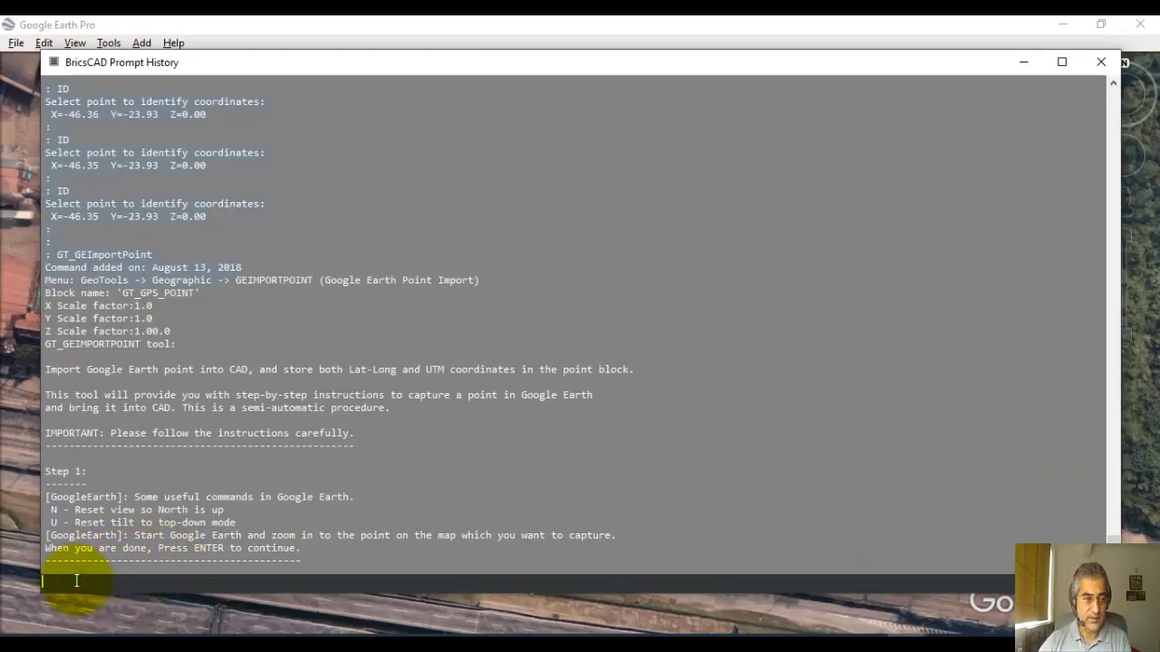
Step: Continue the point import to Step 2, copying the point's lat-long coordinates
{"action": "key", "text": "Return"}
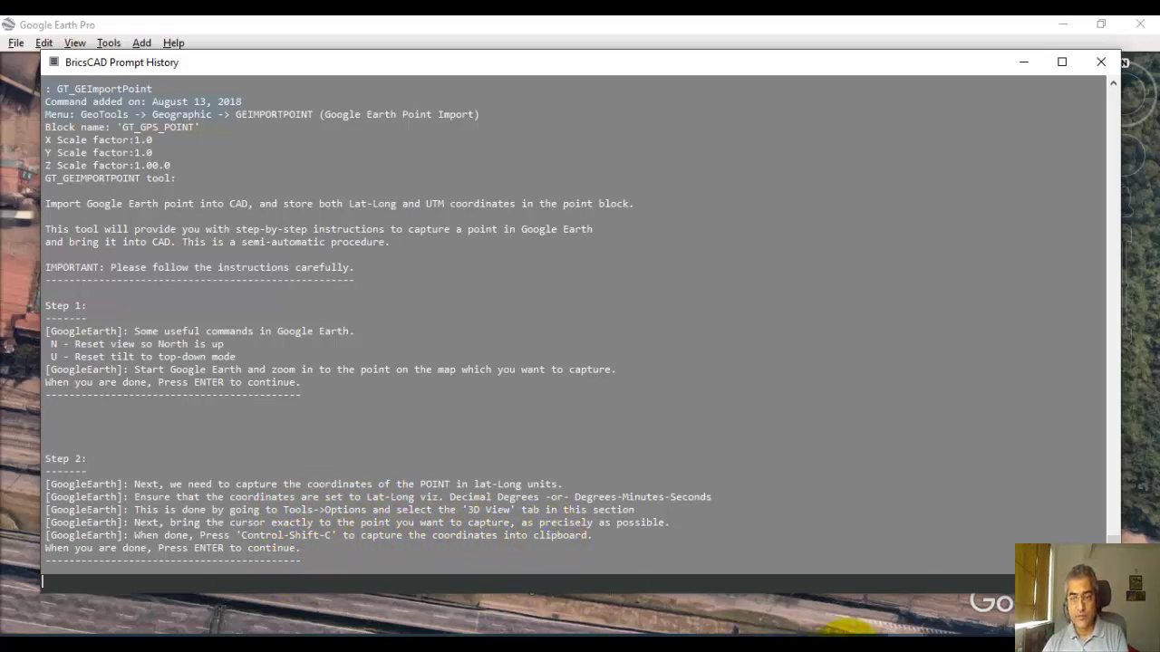
Step: Set Google Earth's lat/long display to Decimal Degrees and apply it
{"action": "left_click", "coordinate": [852, 625]}
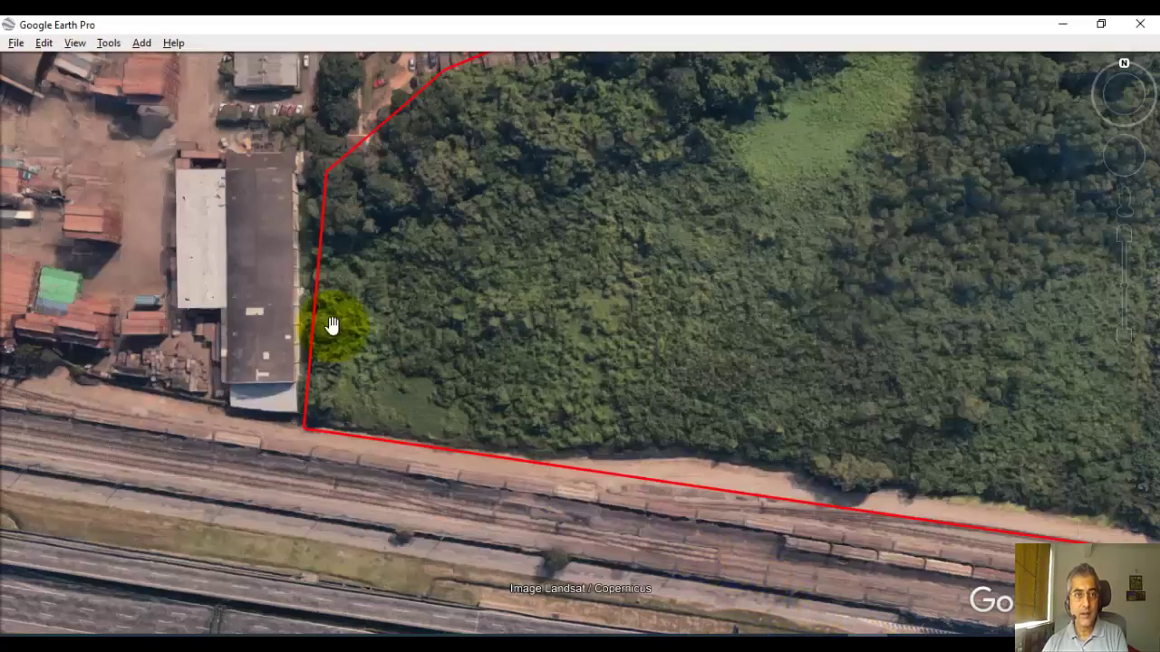
{"action": "left_click", "coordinate": [108, 43]}
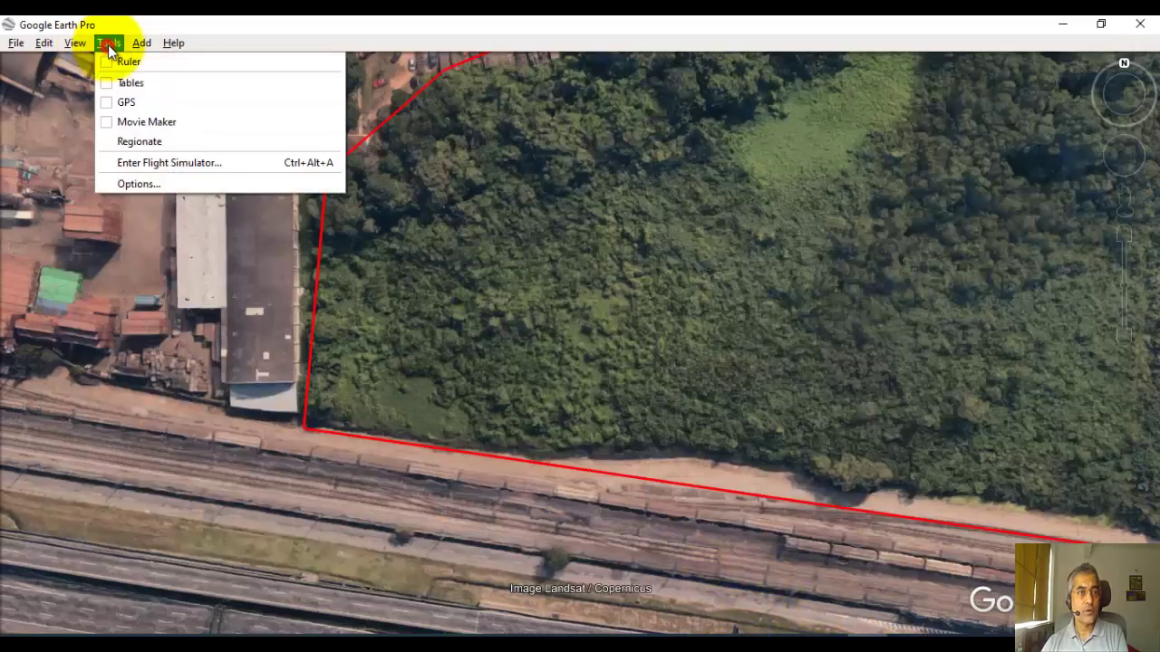
{"action": "left_click", "coordinate": [142, 182]}
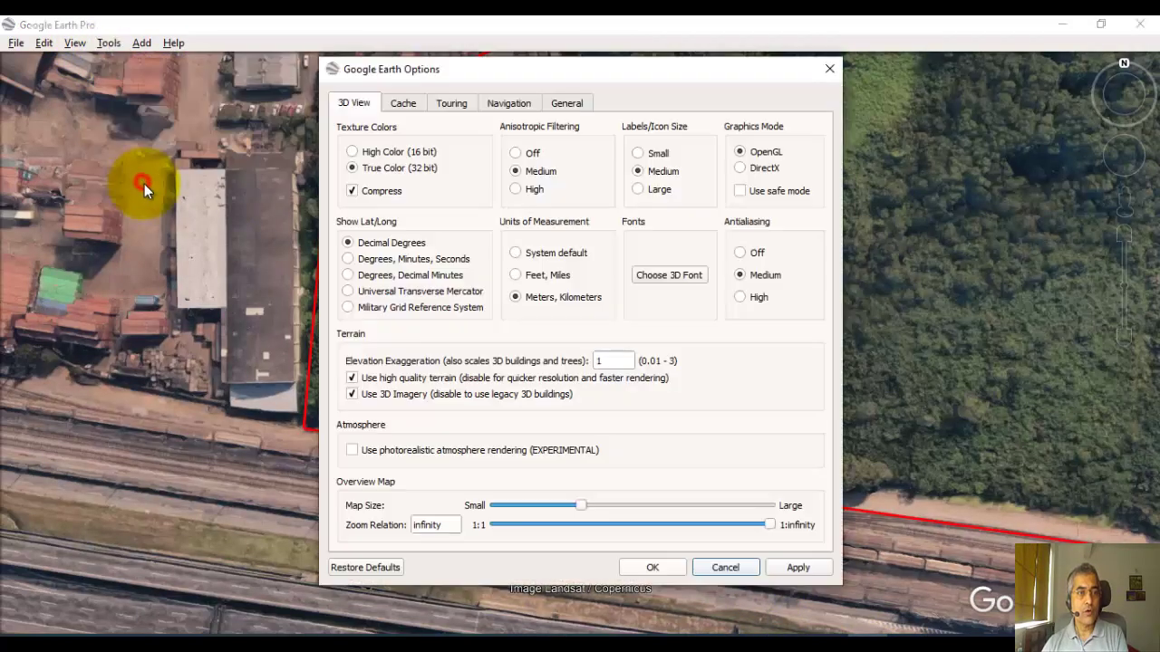
{"action": "left_click", "coordinate": [349, 244]}
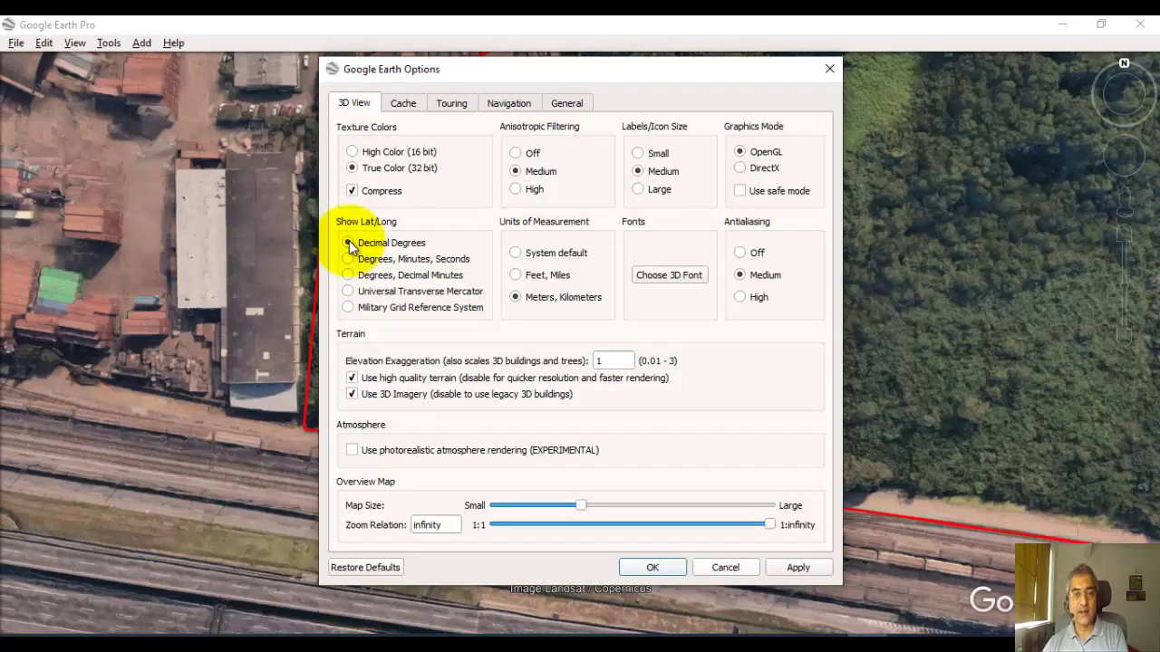
{"action": "left_click", "coordinate": [785, 568]}
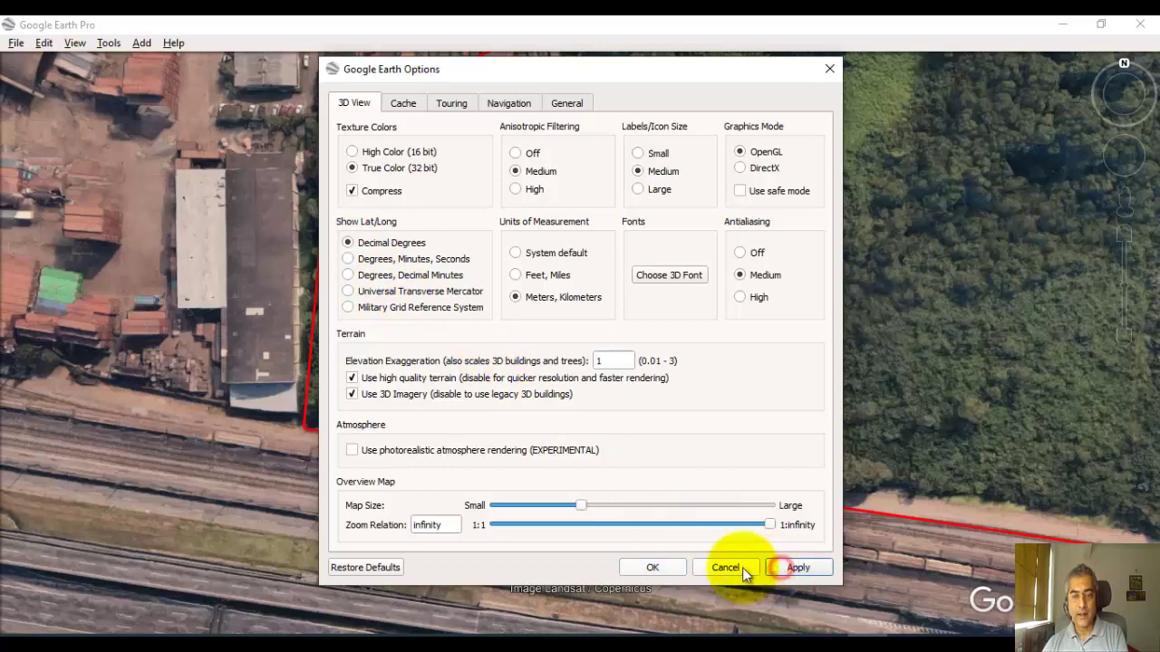
{"action": "left_click", "coordinate": [643, 561]}
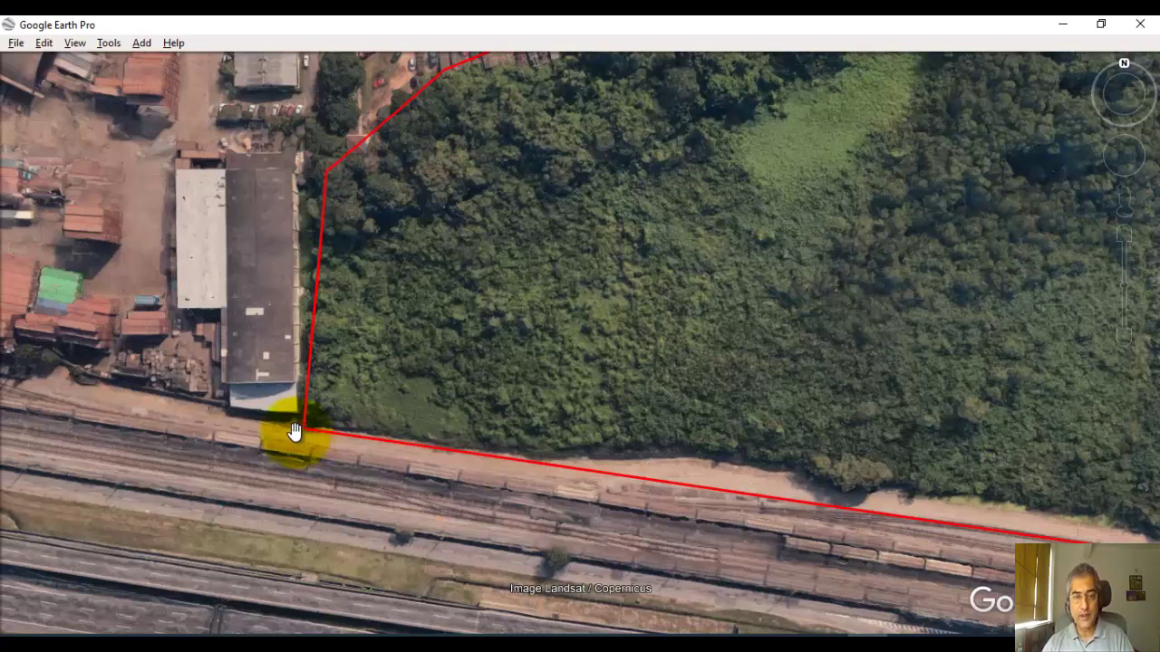
Step: Submit the copied corner point in BricsCAD, logging -23.929134°, -46.357722°, and reach Step 3
{"action": "left_click", "coordinate": [945, 608]}
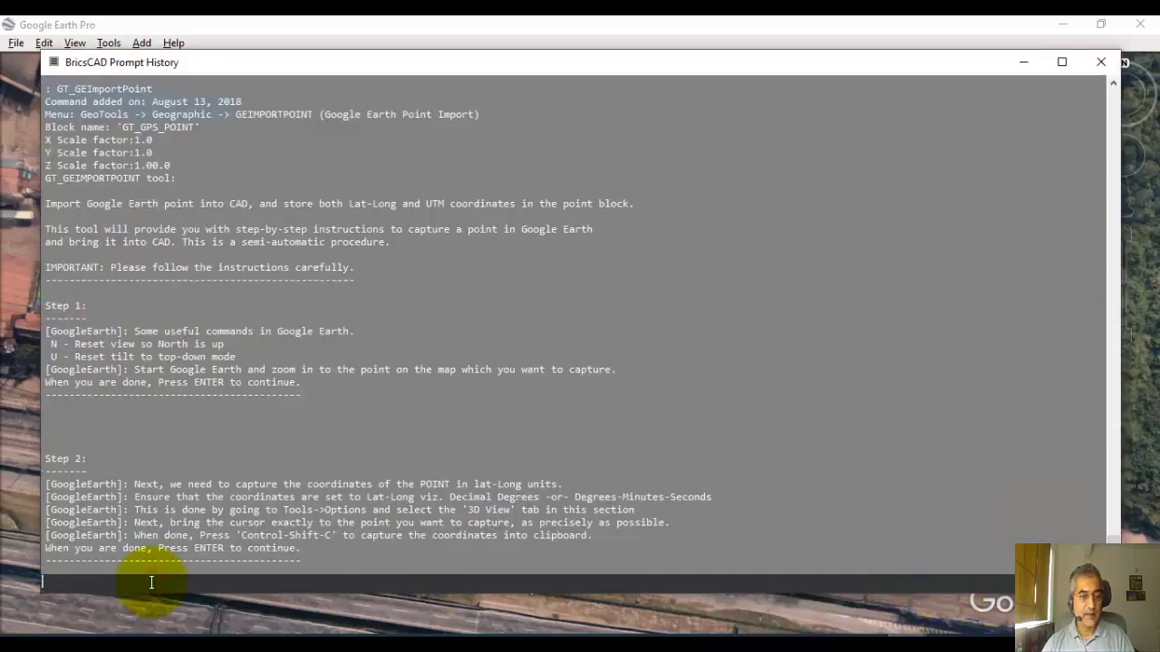
{"action": "key", "text": "Return"}
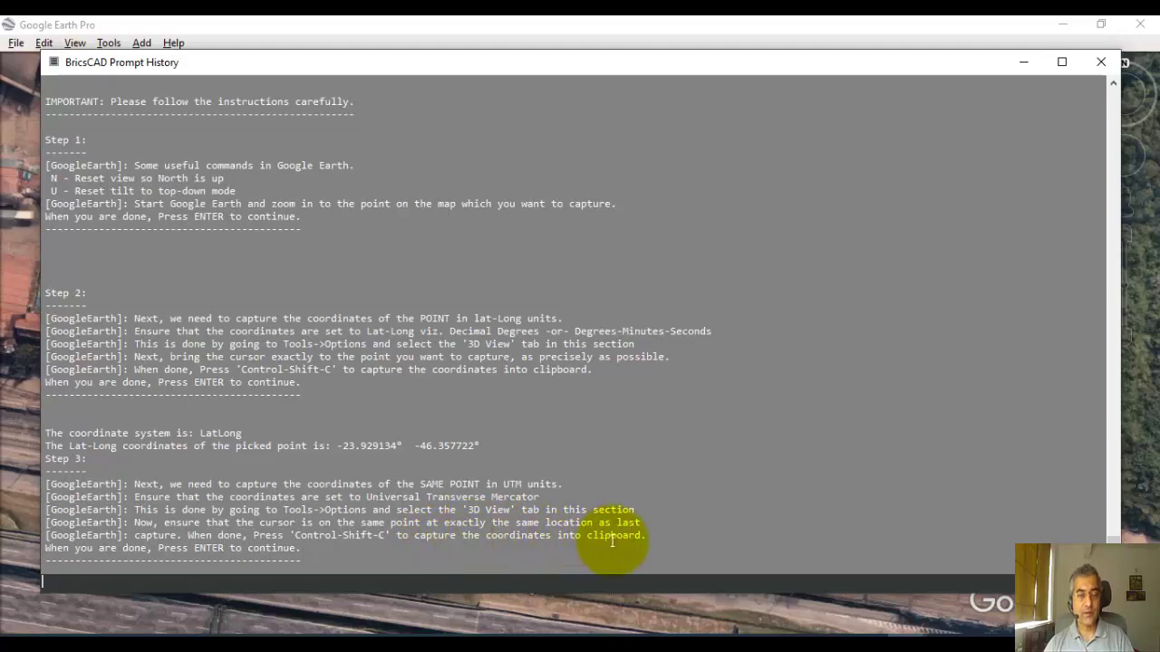
{"action": "left_click", "coordinate": [865, 627]}
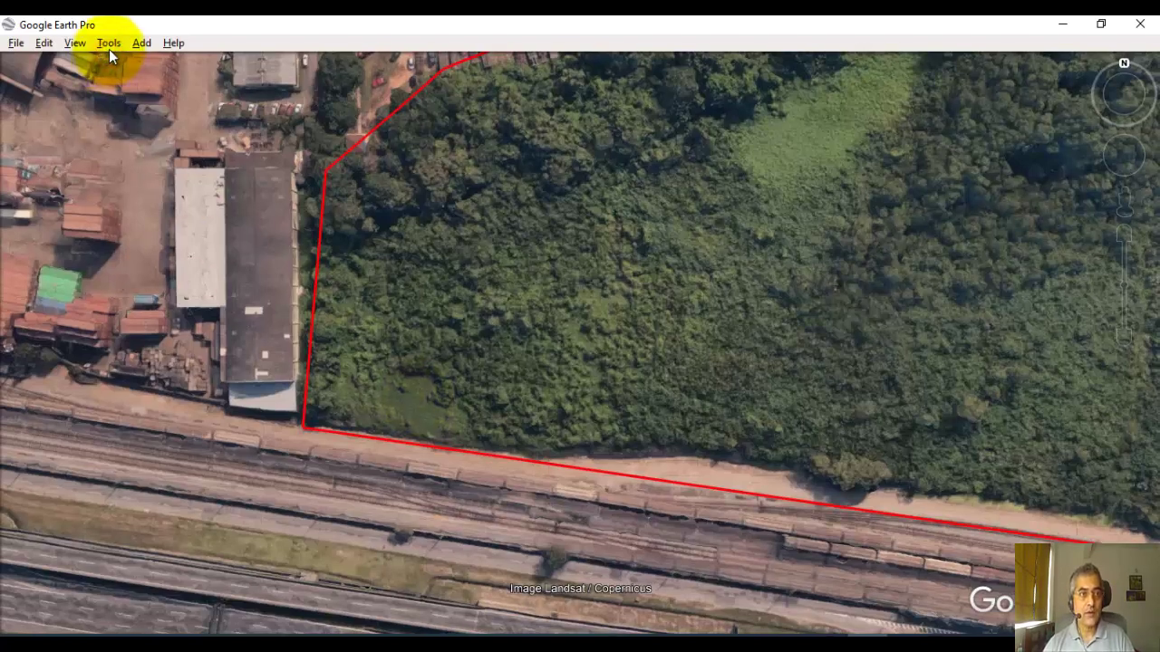
Step: Under Options > 3D View, set Show Lat/Long to Universal Transverse Mercator and apply
{"action": "left_click", "coordinate": [108, 49]}
{"action": "left_click", "coordinate": [142, 184]}
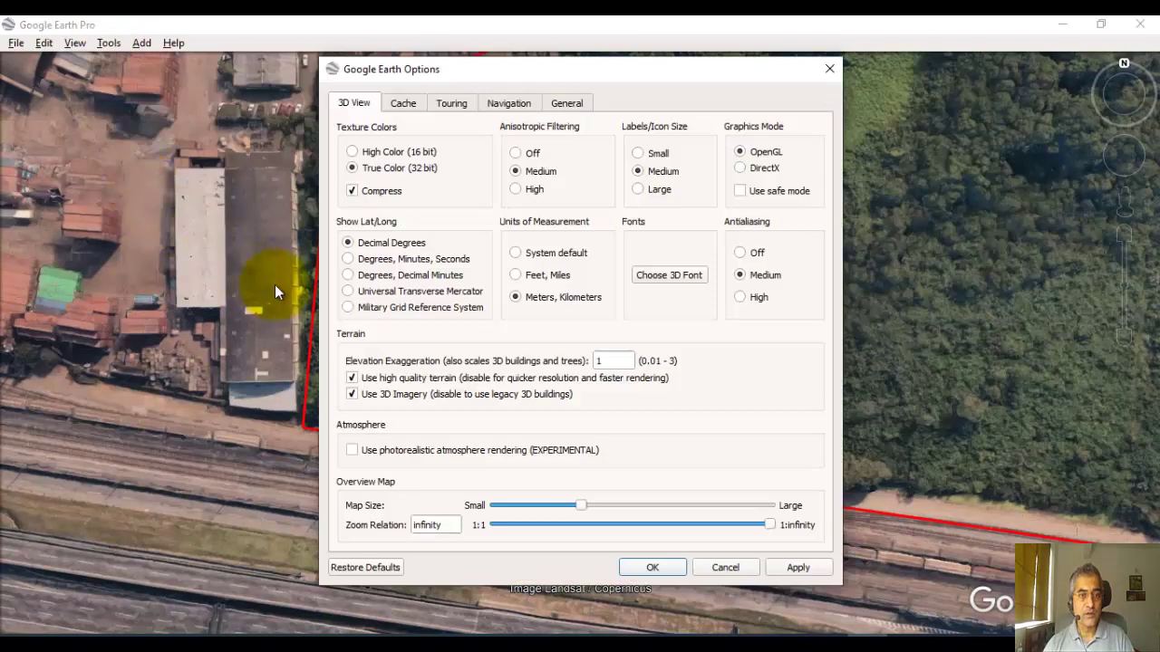
{"action": "left_click", "coordinate": [353, 291]}
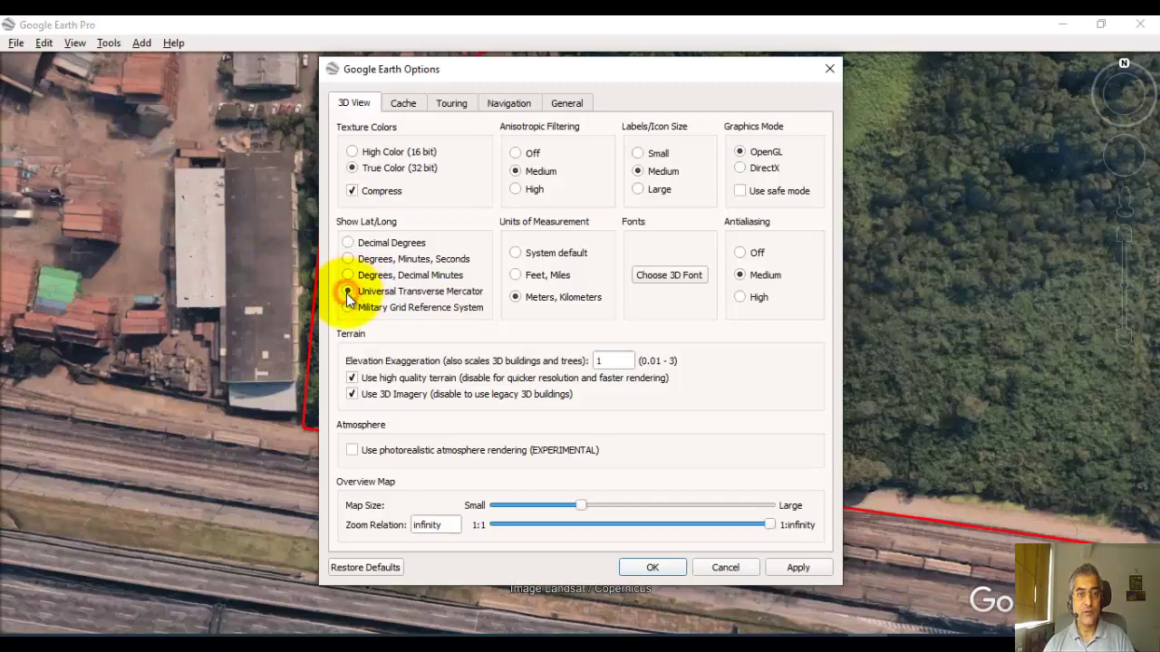
{"action": "left_click", "coordinate": [789, 568]}
{"action": "left_click", "coordinate": [652, 567]}
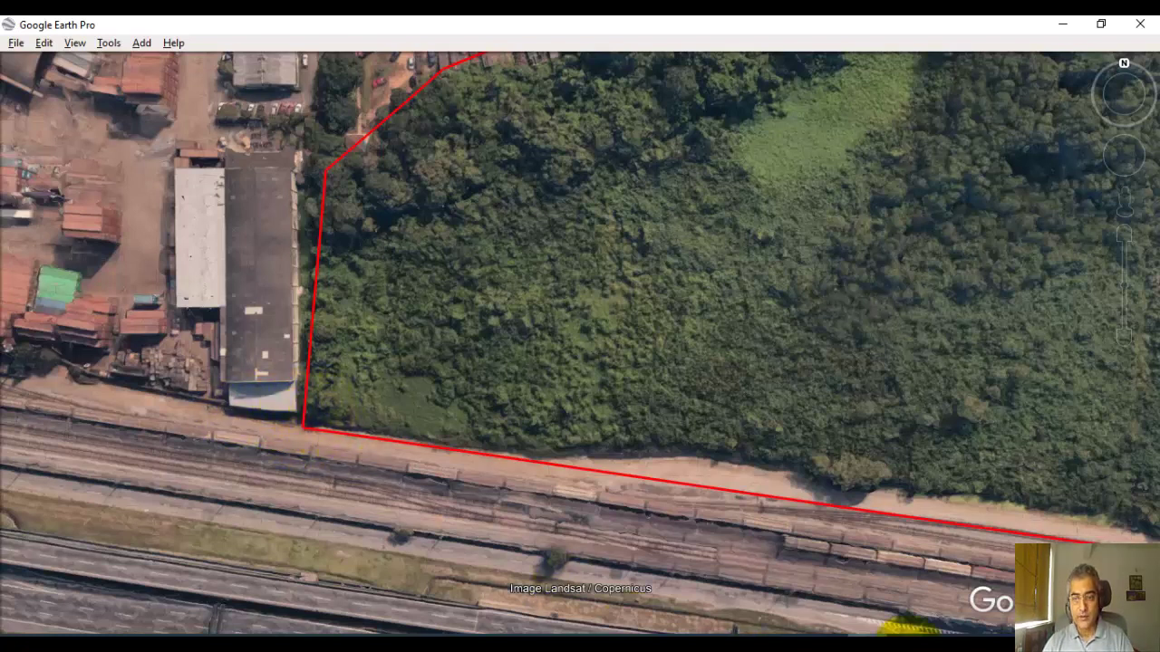
Step: Submit the UTM point in BricsCAD and check its values, 23 K 361820.73 m E 7352955.15 m S
{"action": "left_click", "coordinate": [911, 632]}
{"action": "left_click", "coordinate": [978, 603]}
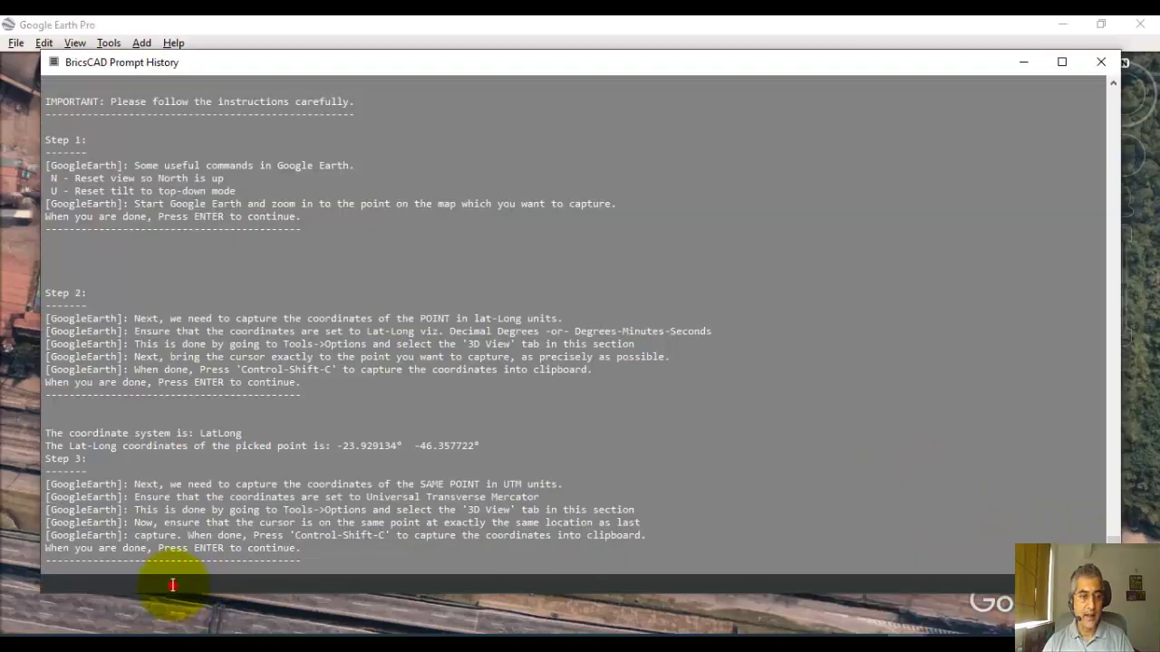
{"action": "key", "text": "Return"}
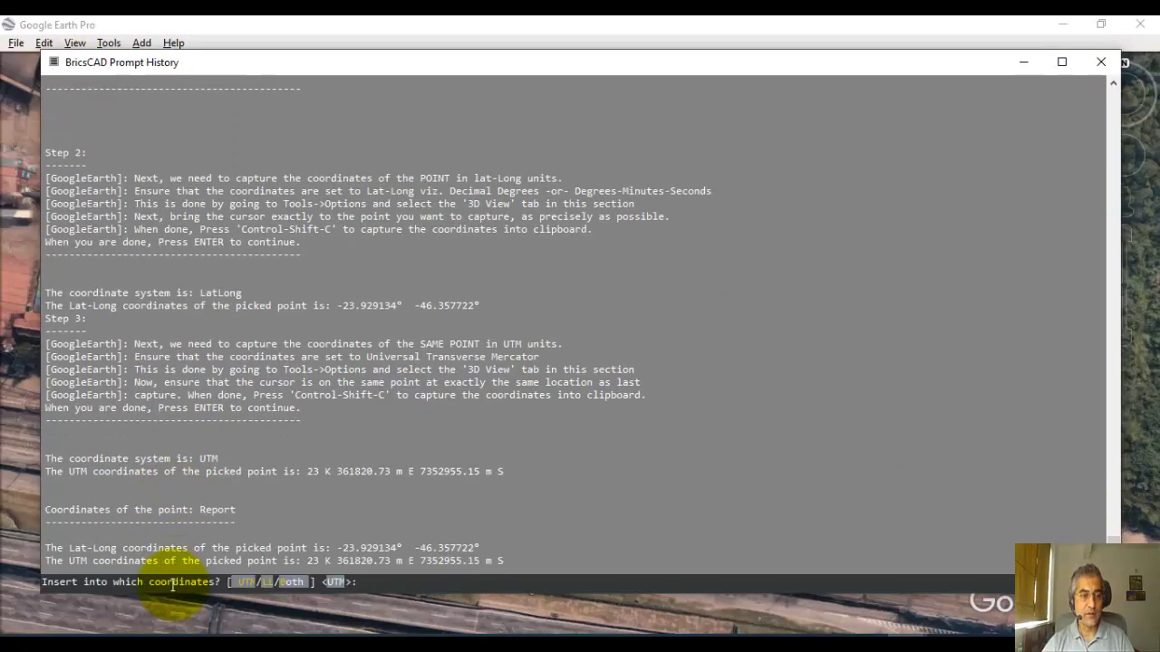
{"action": "left_click_drag", "start_coordinate": [48, 460], "coordinate": [517, 473]}
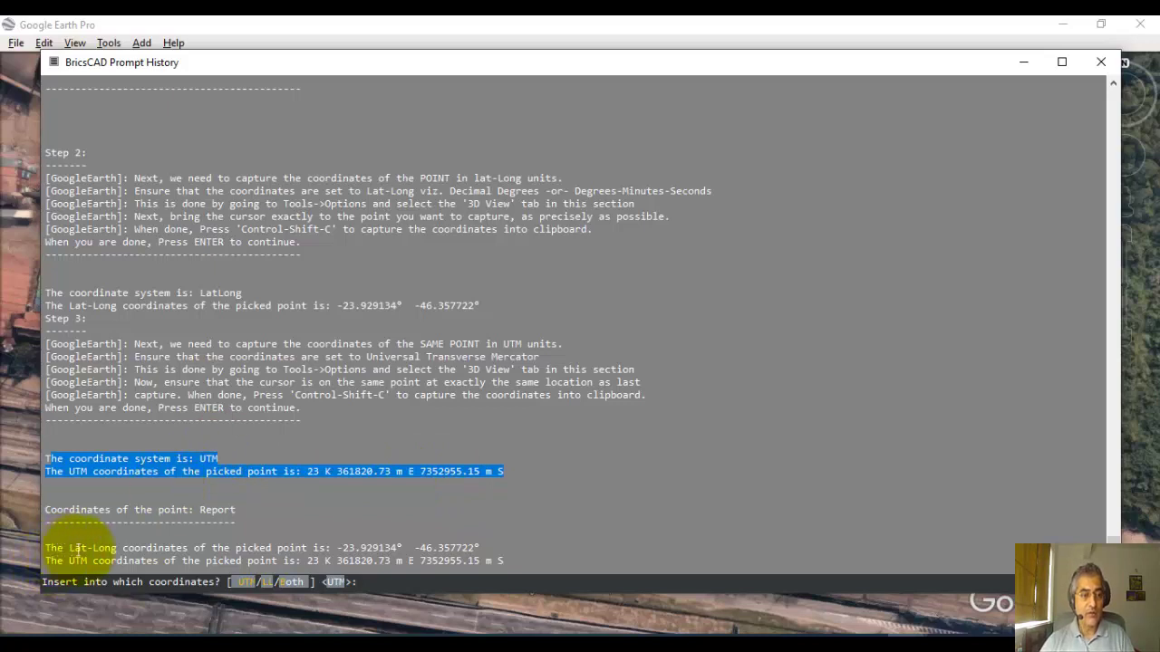
{"action": "left_click_drag", "start_coordinate": [385, 544], "coordinate": [509, 561]}
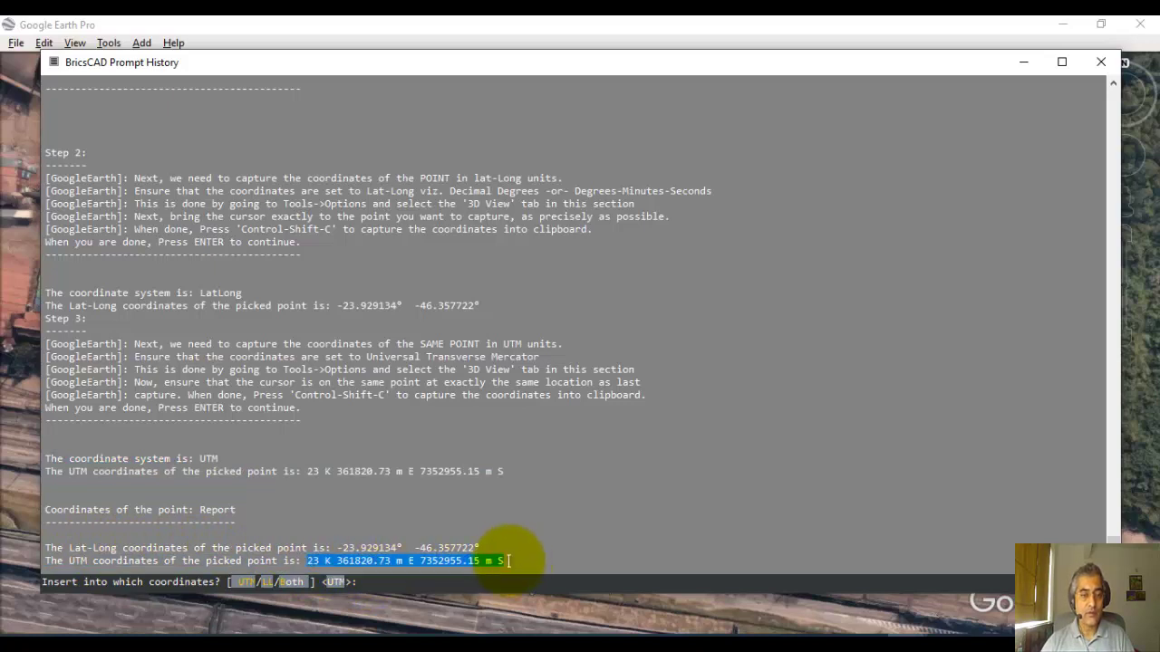
Step: Choose LL coordinates and accept point number 1 to insert GT_GPS_POINT
{"action": "left_click", "coordinate": [360, 580]}
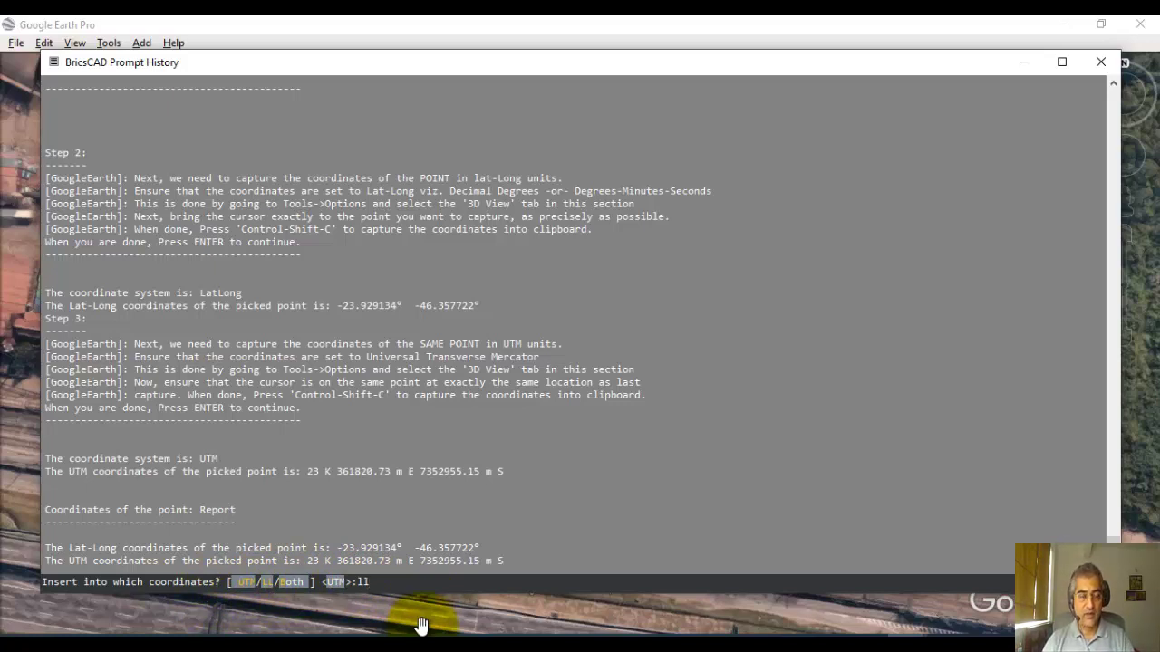
{"action": "key", "text": "Return"}
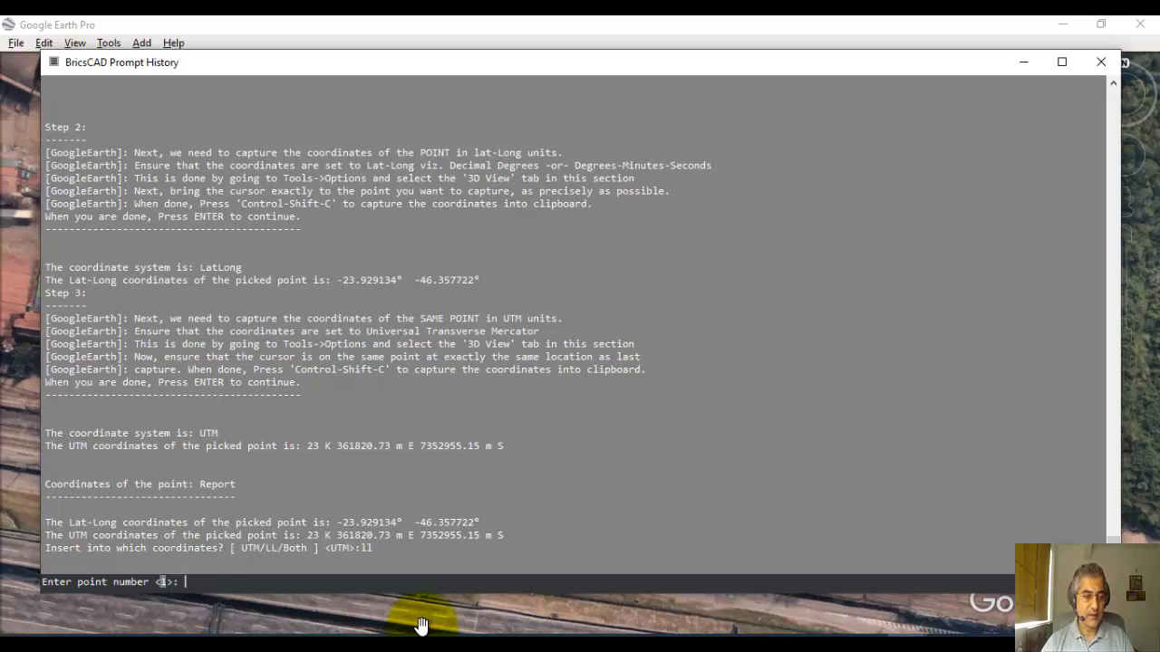
{"action": "key", "text": "Return"}
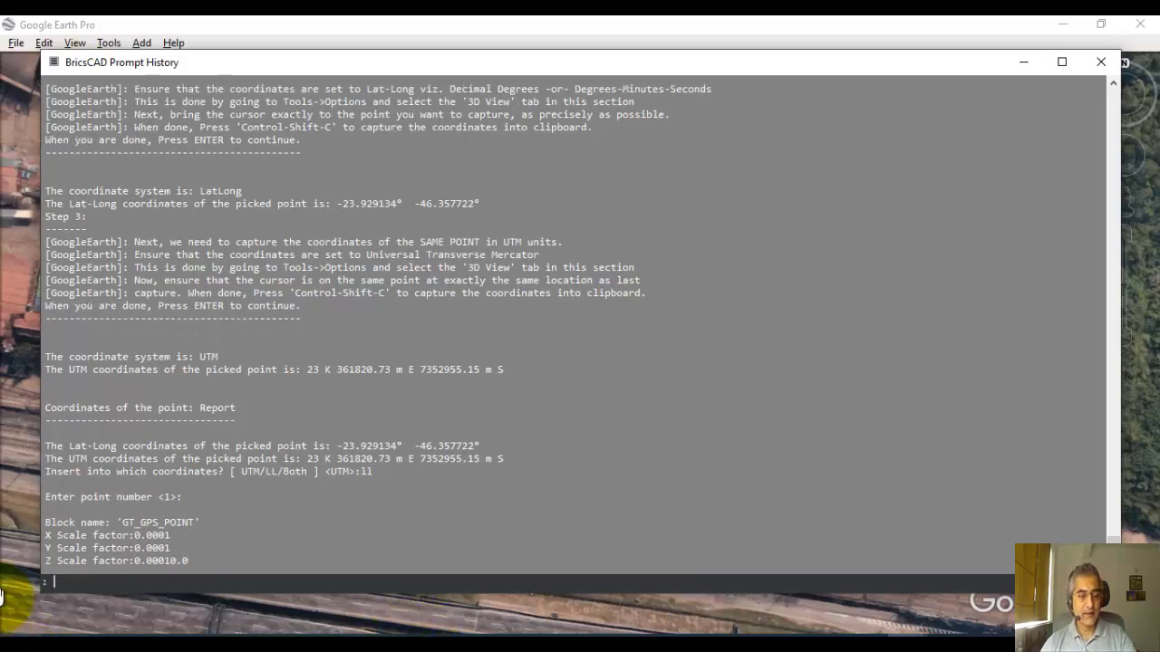
Step: Return to the drawing and zoom in on the GT_GPS_POINT block 1 at the lower-left corner
{"action": "left_click_drag", "start_coordinate": [204, 520], "coordinate": [115, 524]}
{"action": "key", "text": "alt+Tab"}
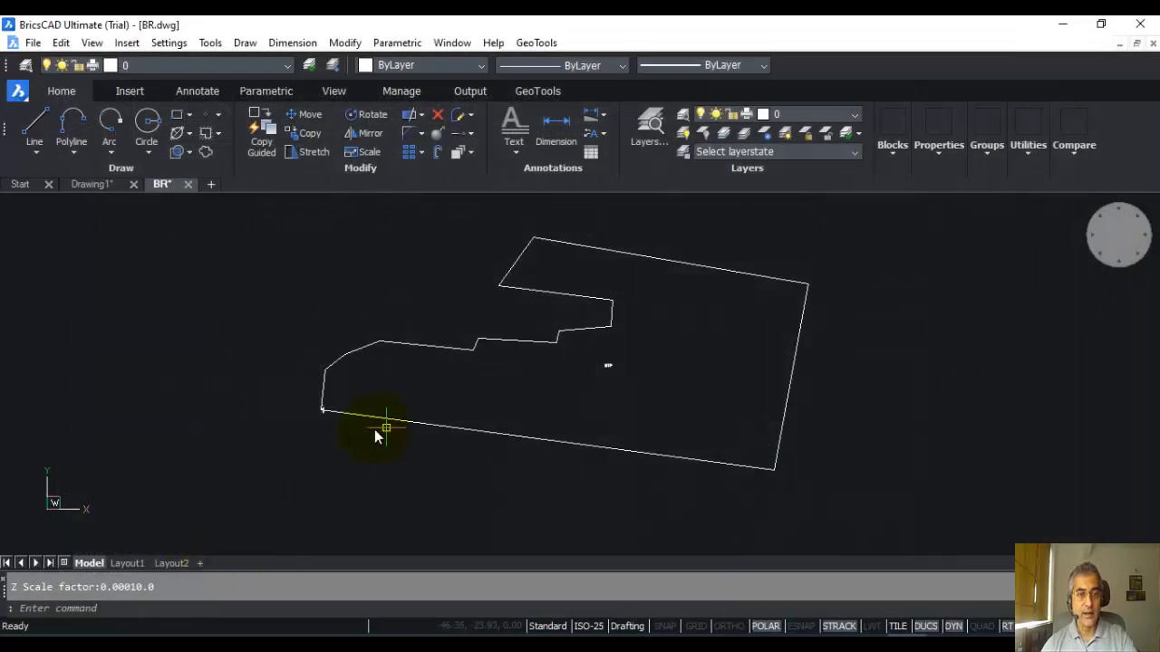
{"action": "scroll", "coordinate": [320, 422], "scroll_direction": "up", "scroll_amount": 5}
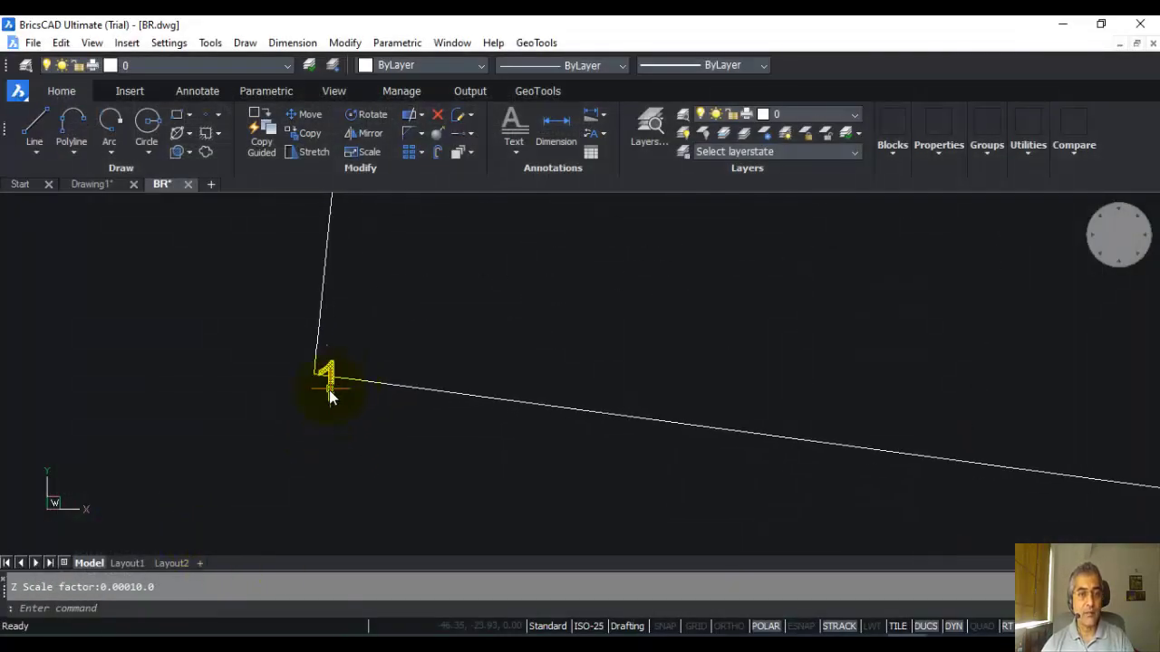
{"action": "left_click", "coordinate": [330, 396]}
{"action": "key", "text": "Escape"}
{"action": "middle_click_drag", "start_coordinate": [323, 401], "coordinate": [318, 415]}
{"action": "scroll", "coordinate": [317, 415], "scroll_direction": "down", "scroll_amount": 5}
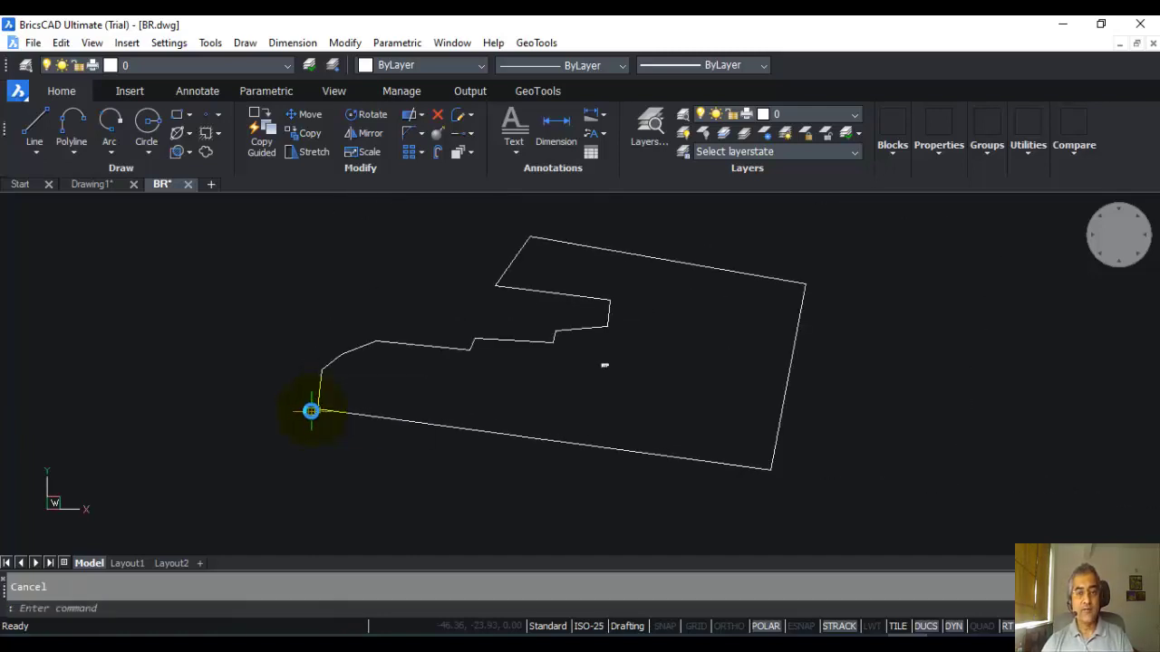
{"action": "mouse_move", "coordinate": [313, 407]}
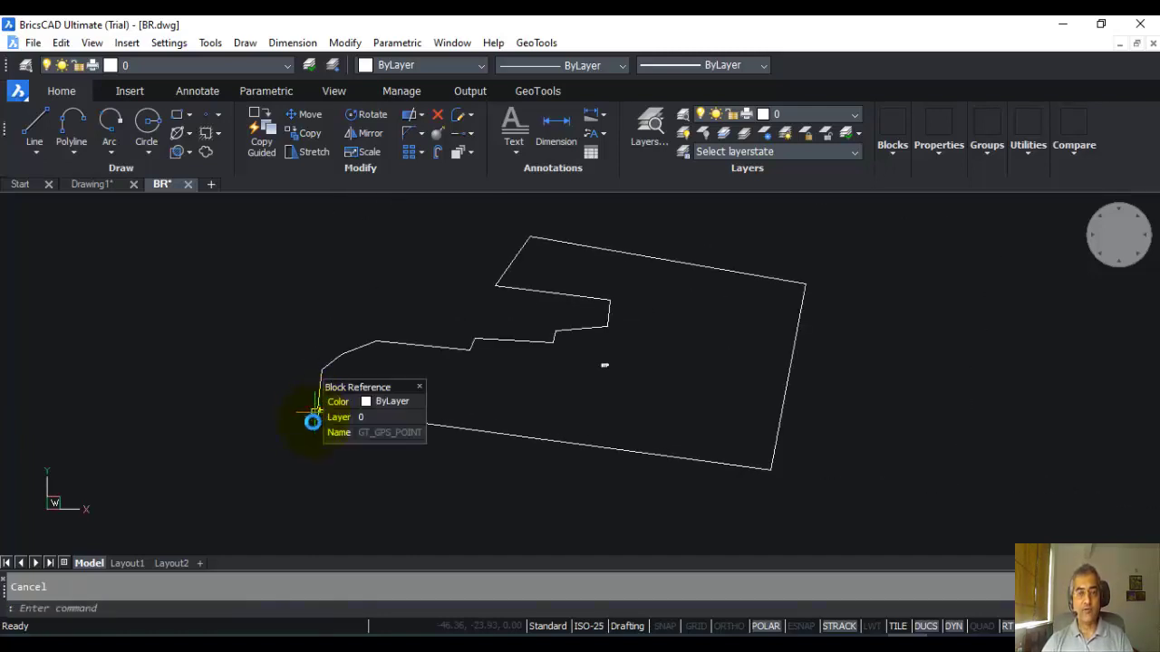
{"action": "scroll", "coordinate": [322, 412], "scroll_direction": "up", "scroll_amount": 5}
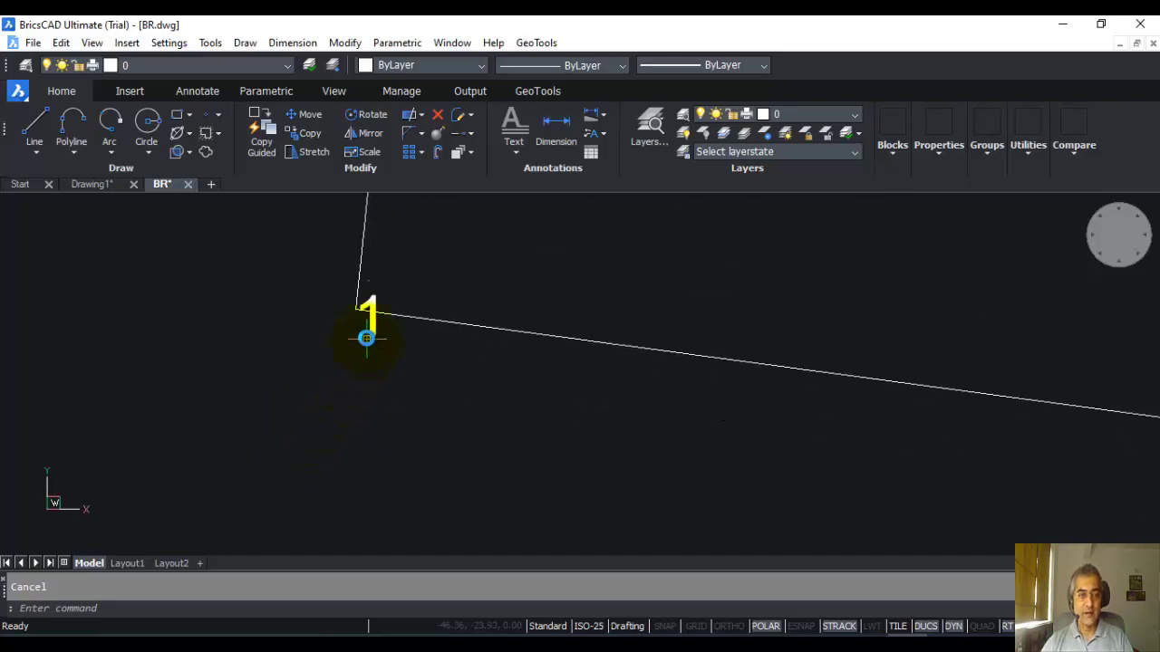
Step: Review point 1's UTM_COORDS, LL_COORDS and POINT_NUMBER attributes, then close without changes
{"action": "double_click", "coordinate": [368, 326]}
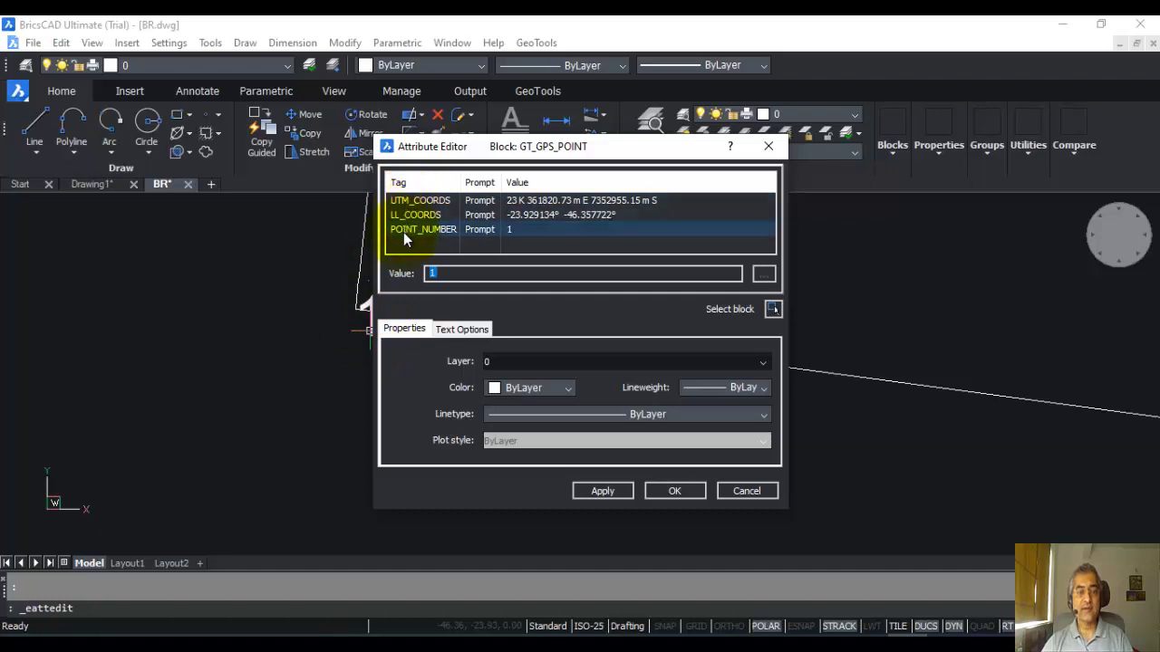
{"action": "left_click", "coordinate": [512, 204]}
{"action": "left_click", "coordinate": [508, 215]}
{"action": "left_click", "coordinate": [503, 230]}
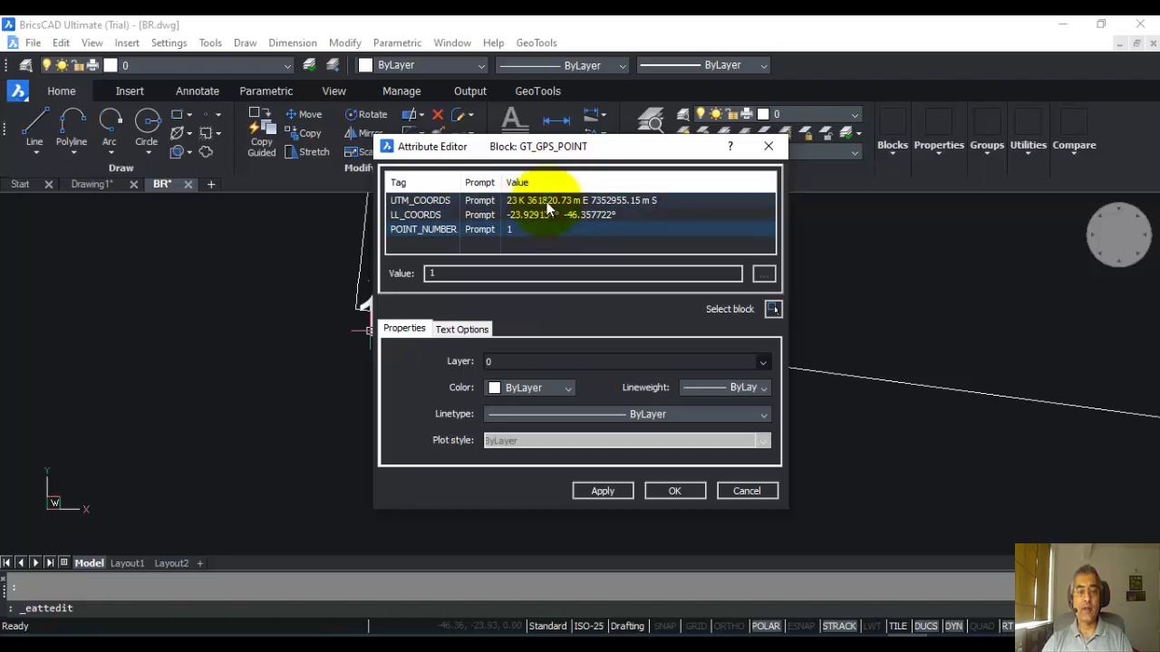
{"action": "key", "text": "Return"}
{"action": "scroll", "coordinate": [411, 356], "scroll_direction": "down", "scroll_amount": 4}
{"action": "scroll", "coordinate": [413, 353], "scroll_direction": "down", "scroll_amount": 4}
{"action": "middle_click_drag", "start_coordinate": [512, 362], "coordinate": [257, 434]}
{"action": "scroll", "coordinate": [267, 424], "scroll_direction": "up", "scroll_amount": 5}
{"action": "scroll", "coordinate": [272, 408], "scroll_direction": "down", "scroll_amount": 4}
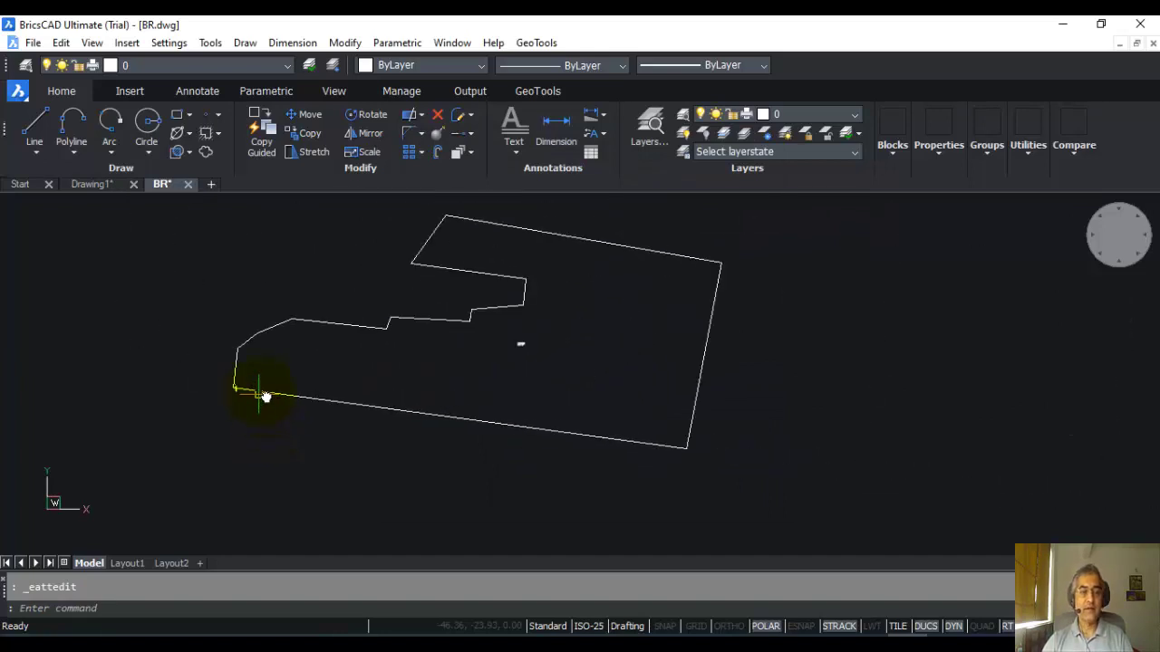
{"action": "middle_click_drag", "start_coordinate": [363, 356], "coordinate": [332, 389]}
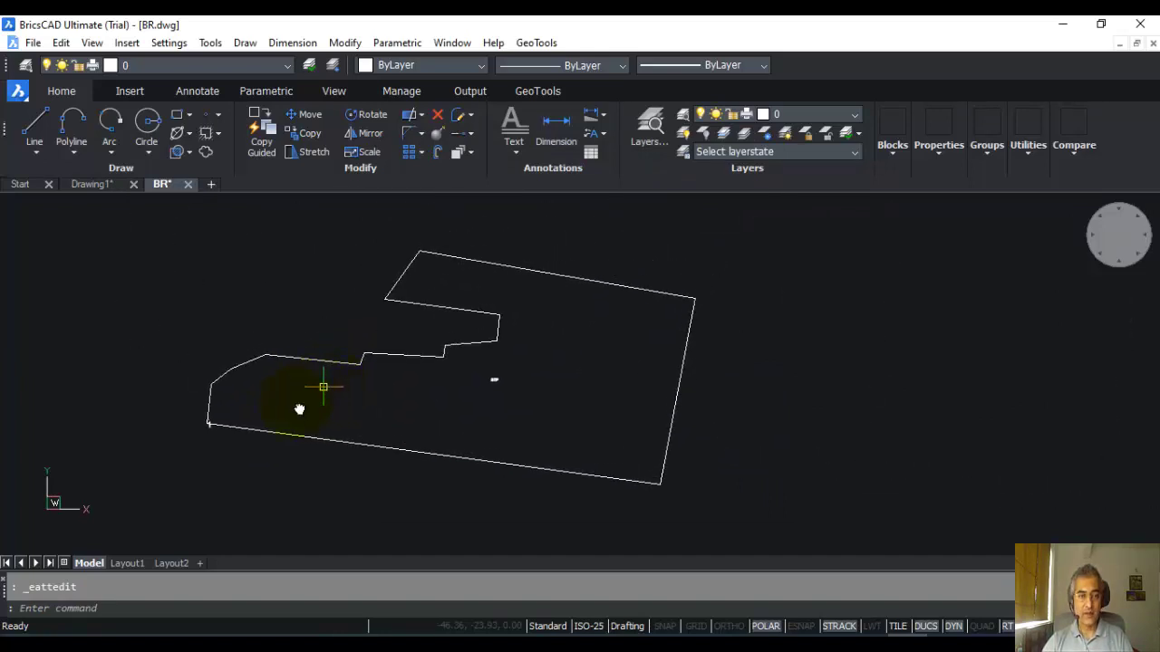
{"action": "scroll", "coordinate": [215, 440], "scroll_direction": "up", "scroll_amount": 3}
{"action": "scroll", "coordinate": [213, 443], "scroll_direction": "down", "scroll_amount": 2}
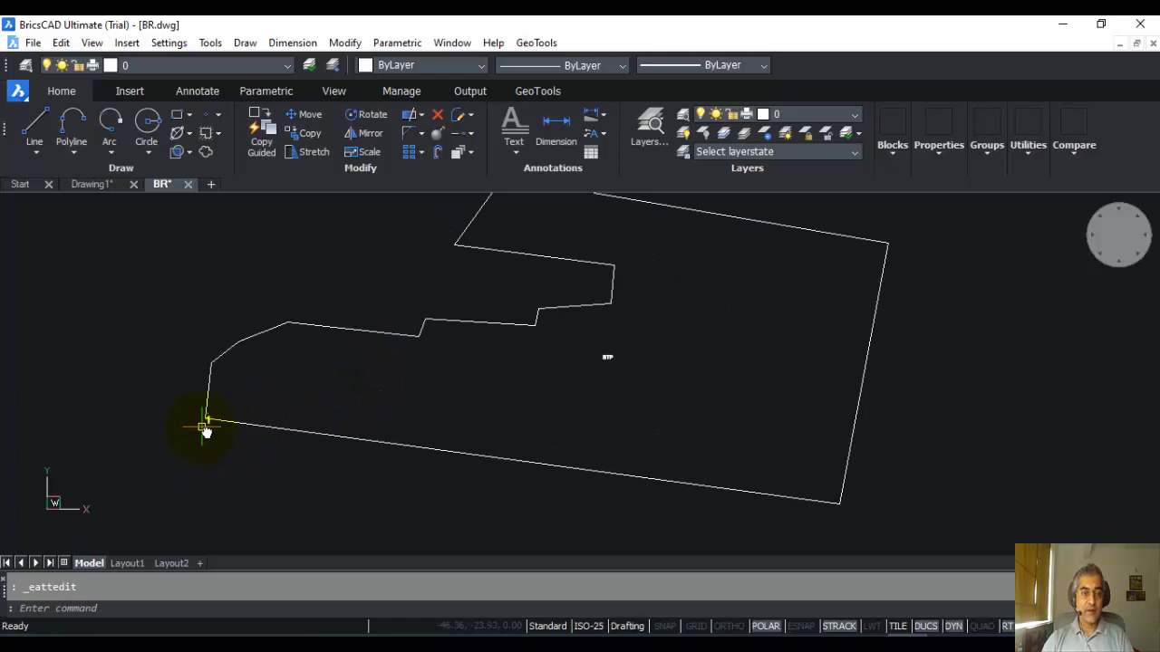
{"action": "mouse_move", "coordinate": [209, 428]}
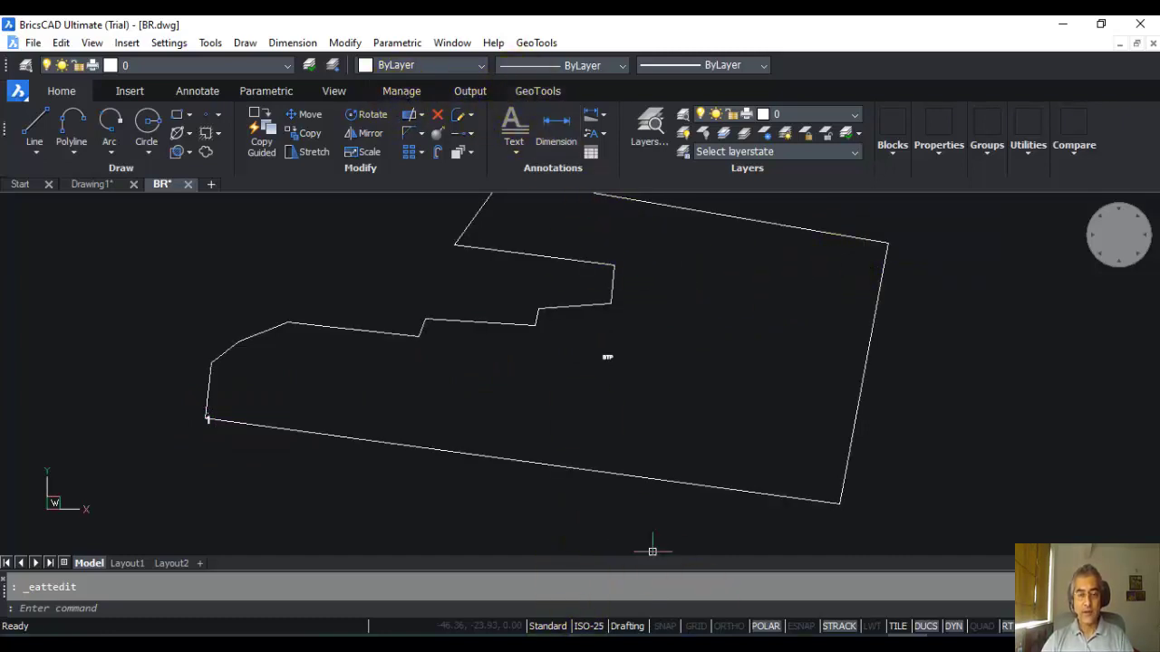
{"action": "mouse_move", "coordinate": [906, 651]}
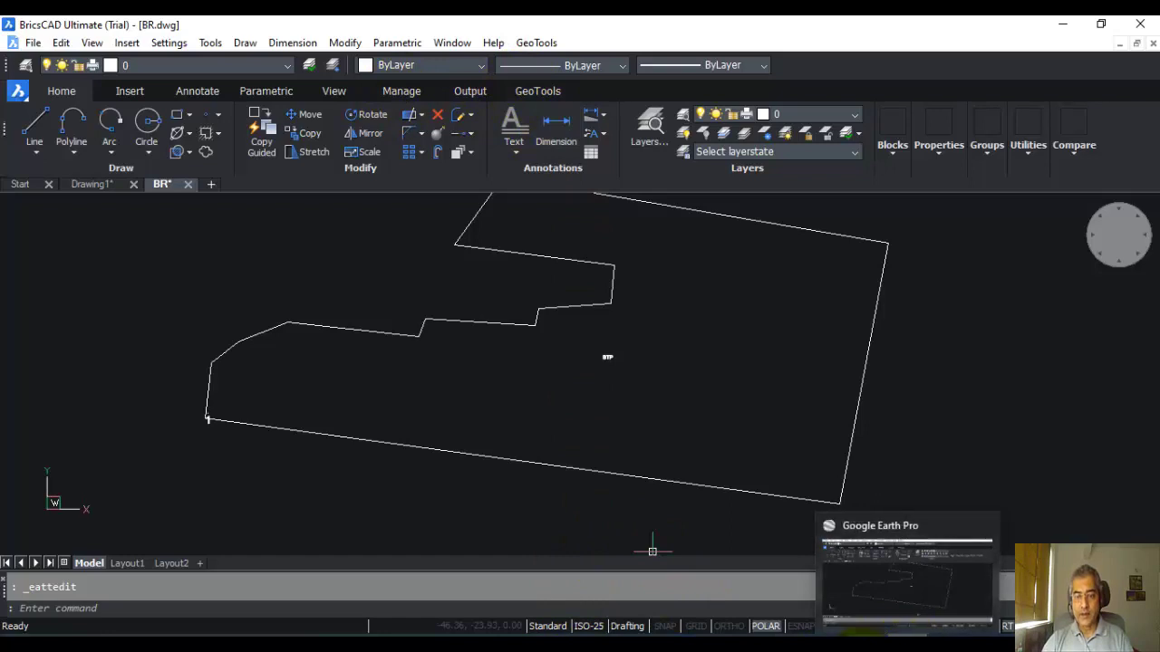
Step: In Google Earth, zoom and pan to the boundary's north-east corner by the railway
{"action": "left_click", "coordinate": [867, 651]}
{"action": "scroll", "coordinate": [605, 371], "scroll_direction": "down", "scroll_amount": 6}
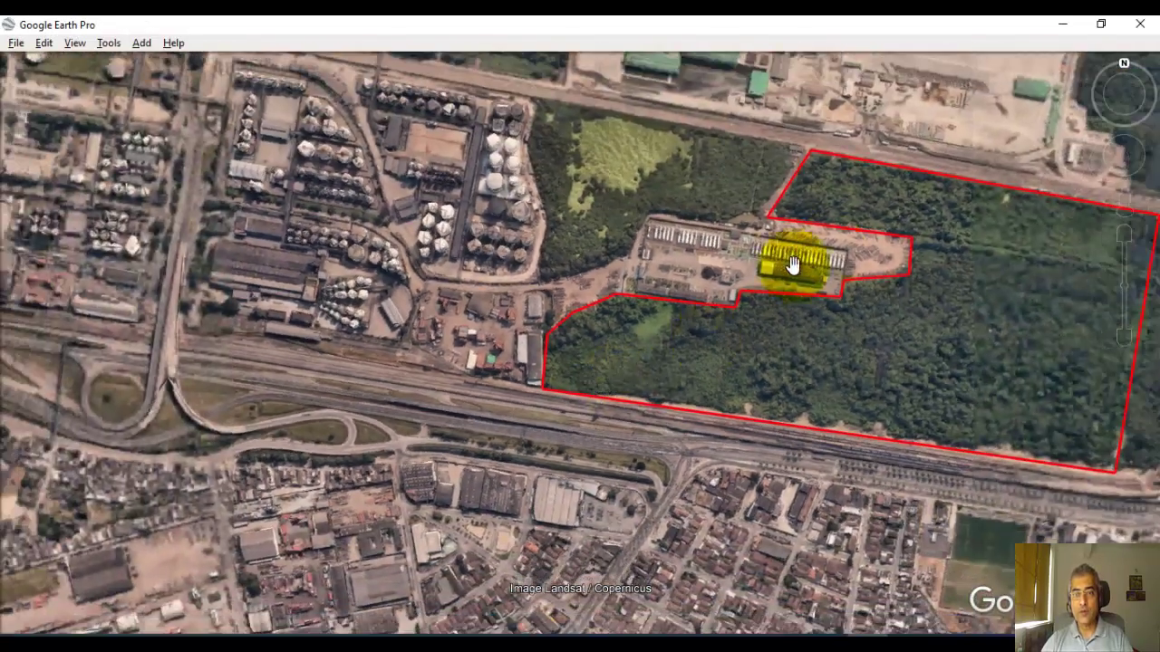
{"action": "left_click_drag", "start_coordinate": [791, 265], "coordinate": [319, 342]}
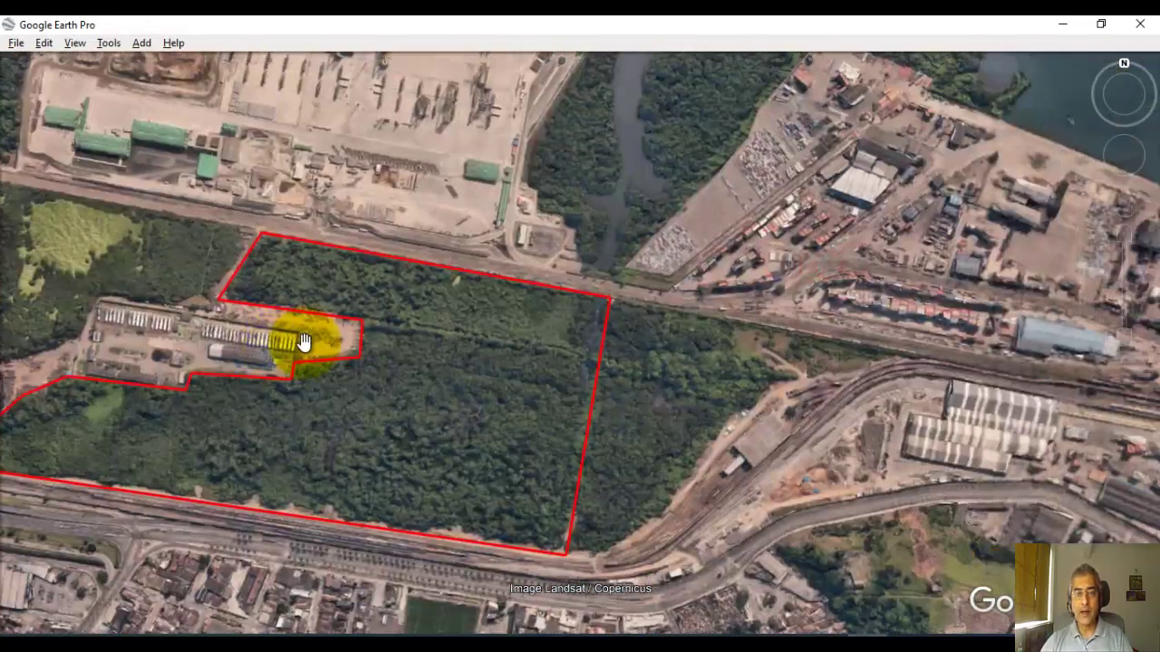
{"action": "scroll", "coordinate": [582, 306], "scroll_direction": "up", "scroll_amount": 5}
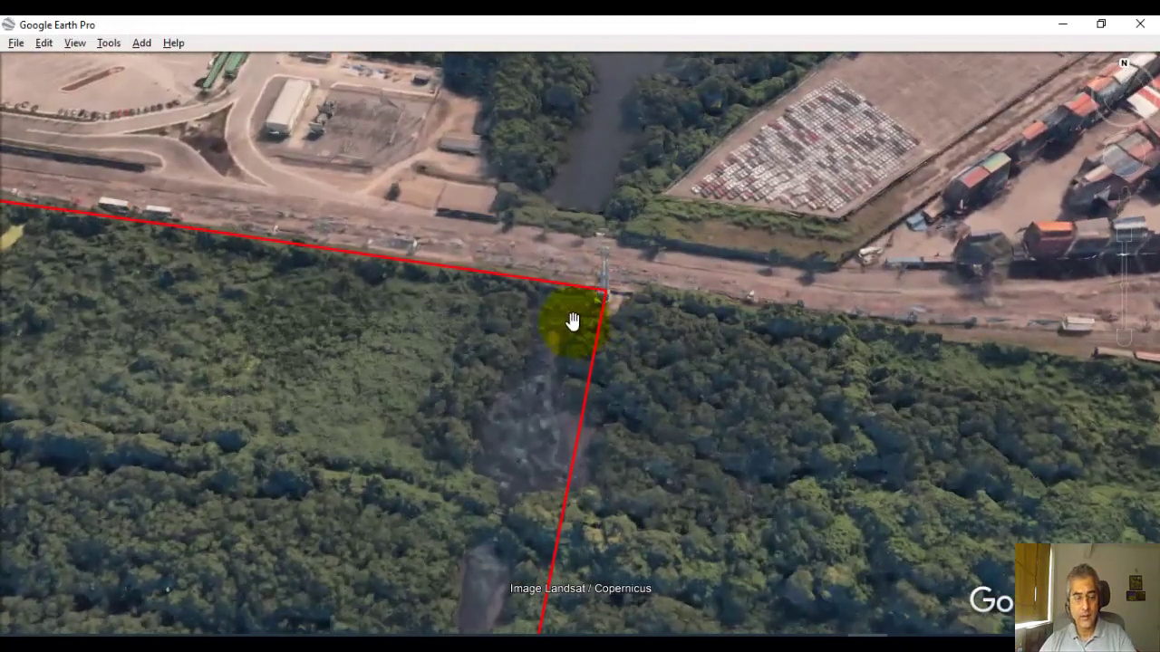
{"action": "scroll", "coordinate": [544, 345], "scroll_direction": "down", "scroll_amount": 3, "text": "shift"}
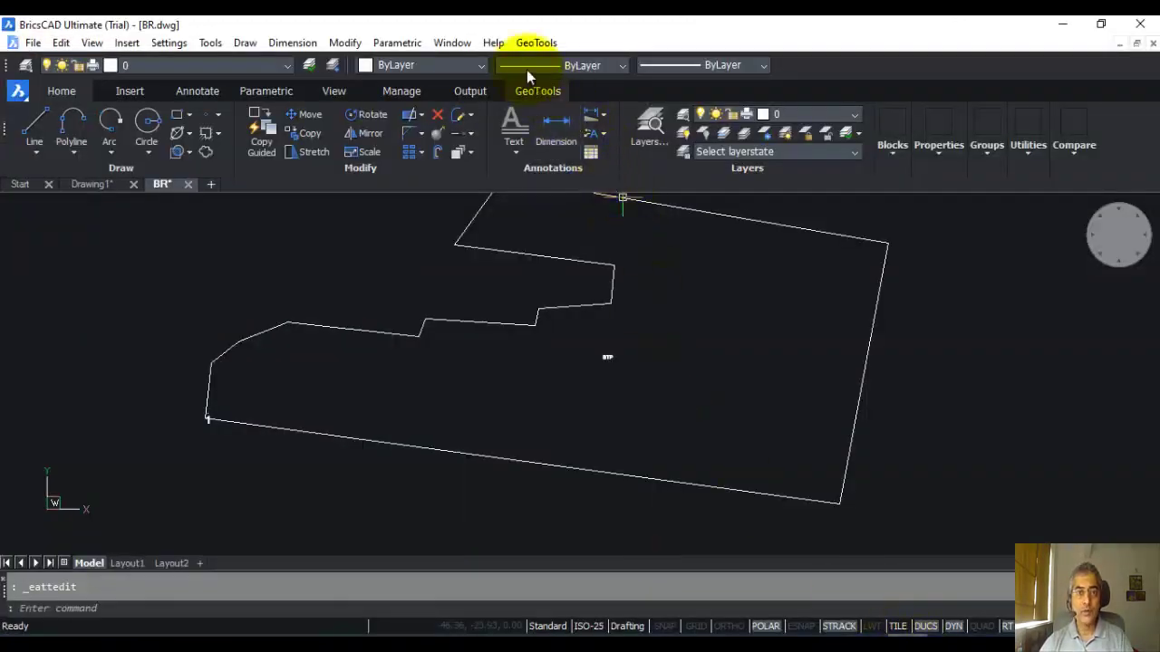
Step: Launch GeoTools > Geographic Tools > Google Earth Point Import to show its capture instructions
{"action": "left_click", "coordinate": [536, 43]}
{"action": "mouse_move", "coordinate": [558, 313]}
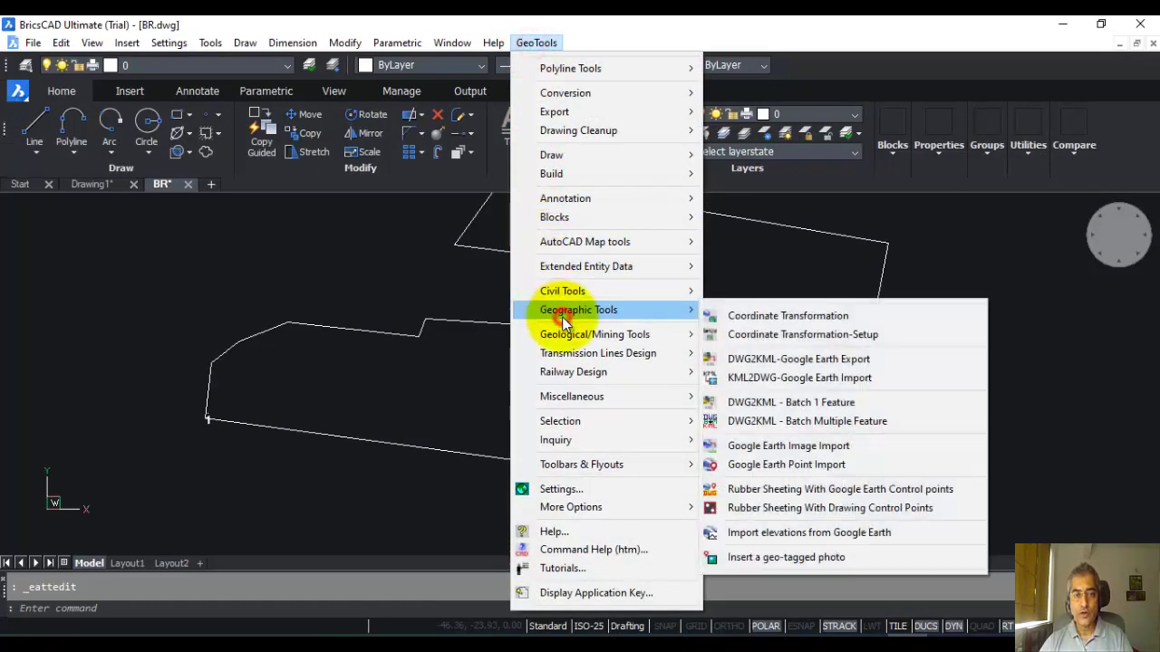
{"action": "left_click", "coordinate": [757, 465]}
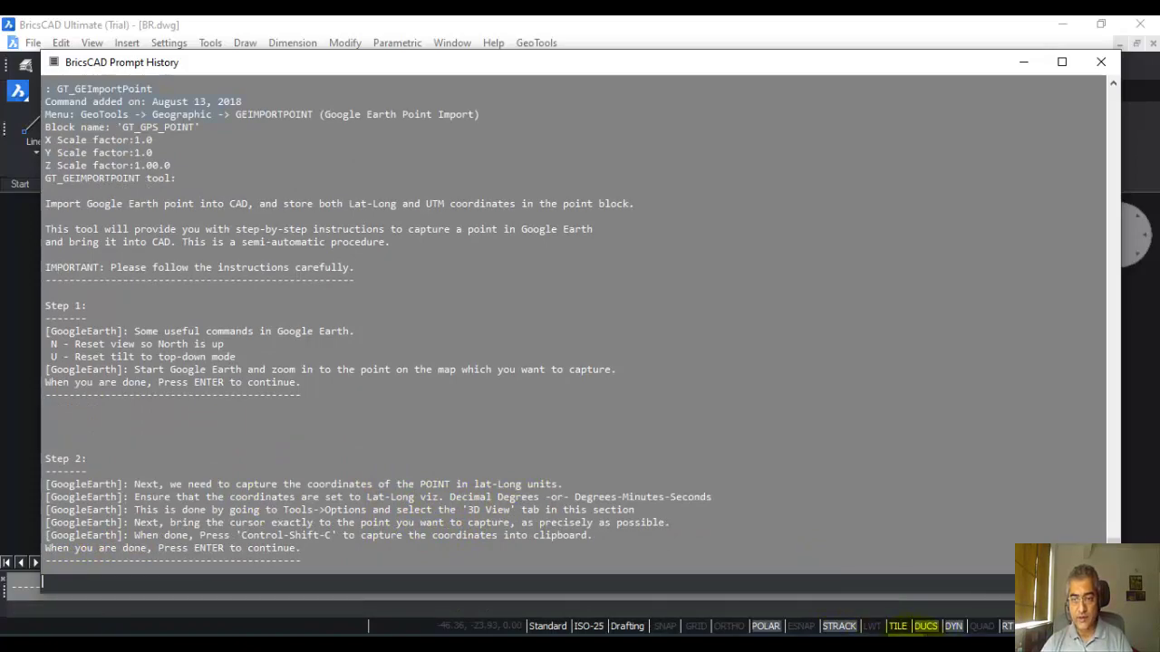
Step: Set Google Earth's Show Lat/Long option to Decimal Degrees and apply it
{"action": "key", "text": "alt+Tab"}
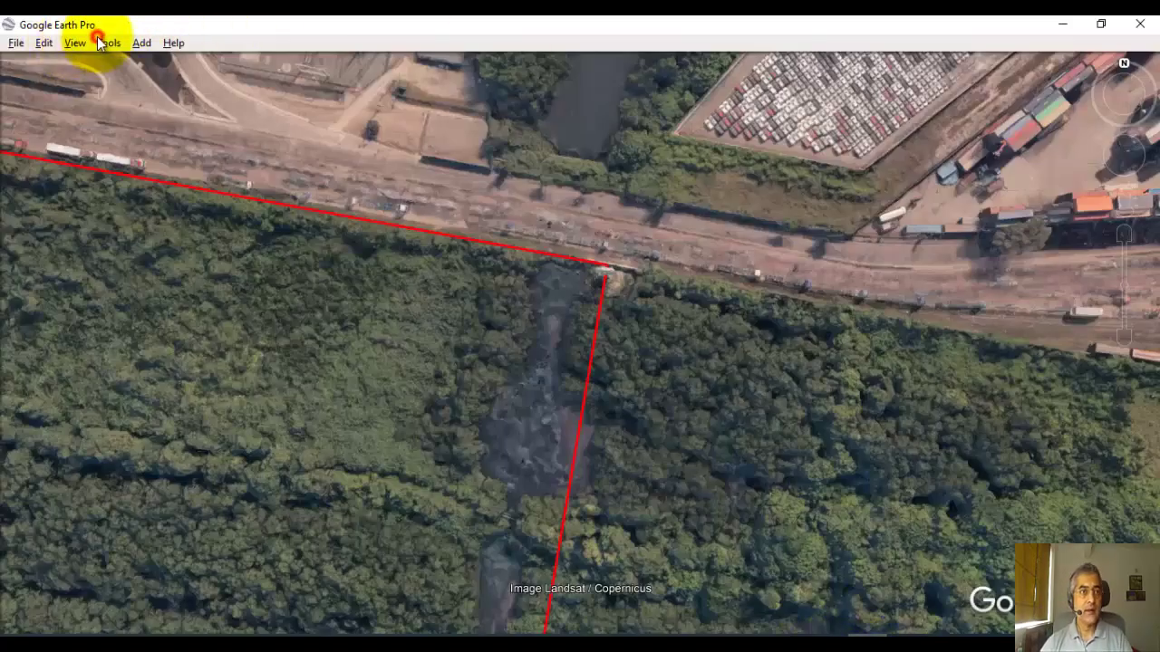
{"action": "left_click", "coordinate": [101, 43]}
{"action": "left_click", "coordinate": [139, 184]}
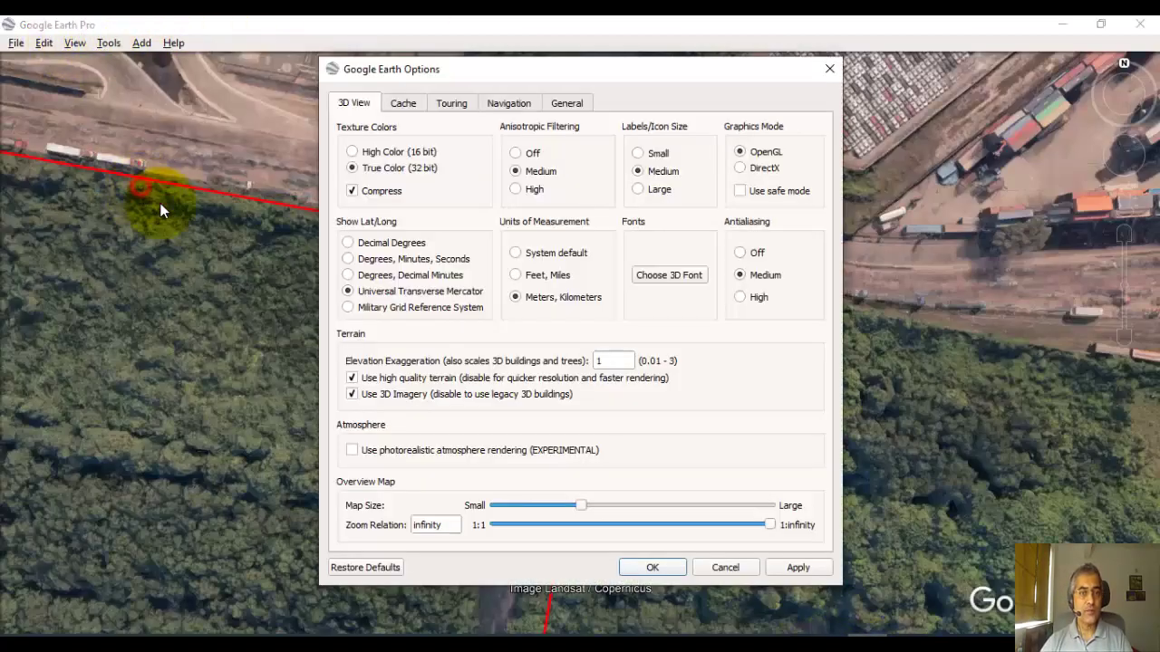
{"action": "left_click", "coordinate": [347, 243]}
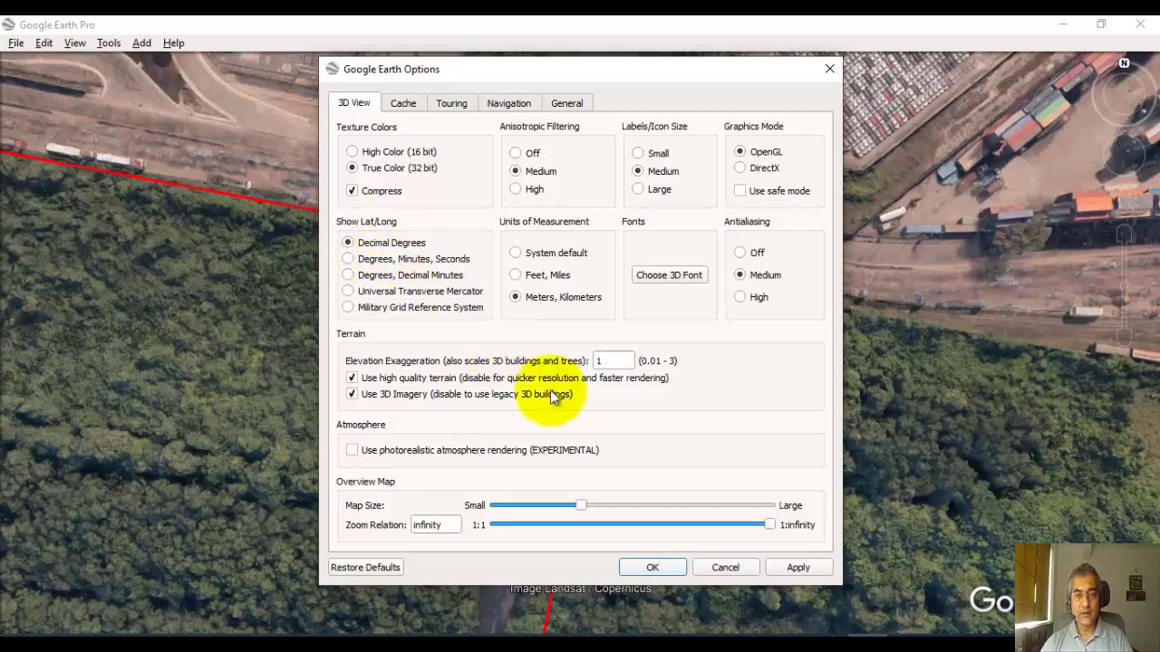
{"action": "left_click", "coordinate": [797, 570]}
{"action": "left_click", "coordinate": [663, 569]}
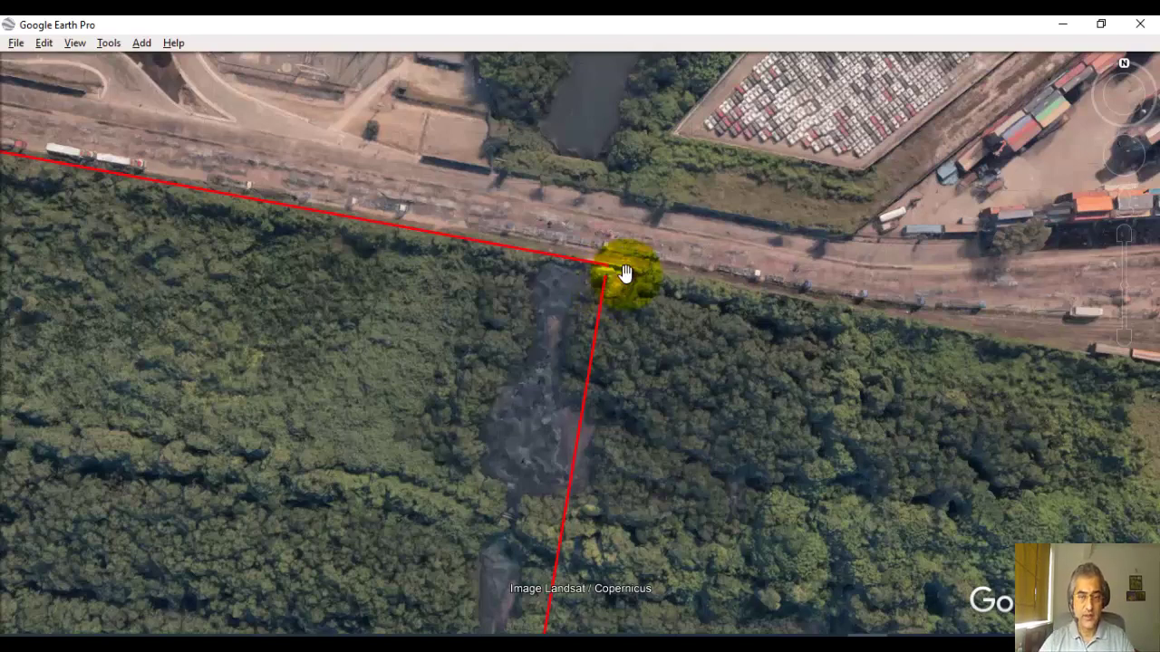
Step: Feed the copied lat-long -23.926794° -46.348534° into the import tool's prompt history
{"action": "left_click", "coordinate": [916, 635]}
{"action": "left_click", "coordinate": [944, 581]}
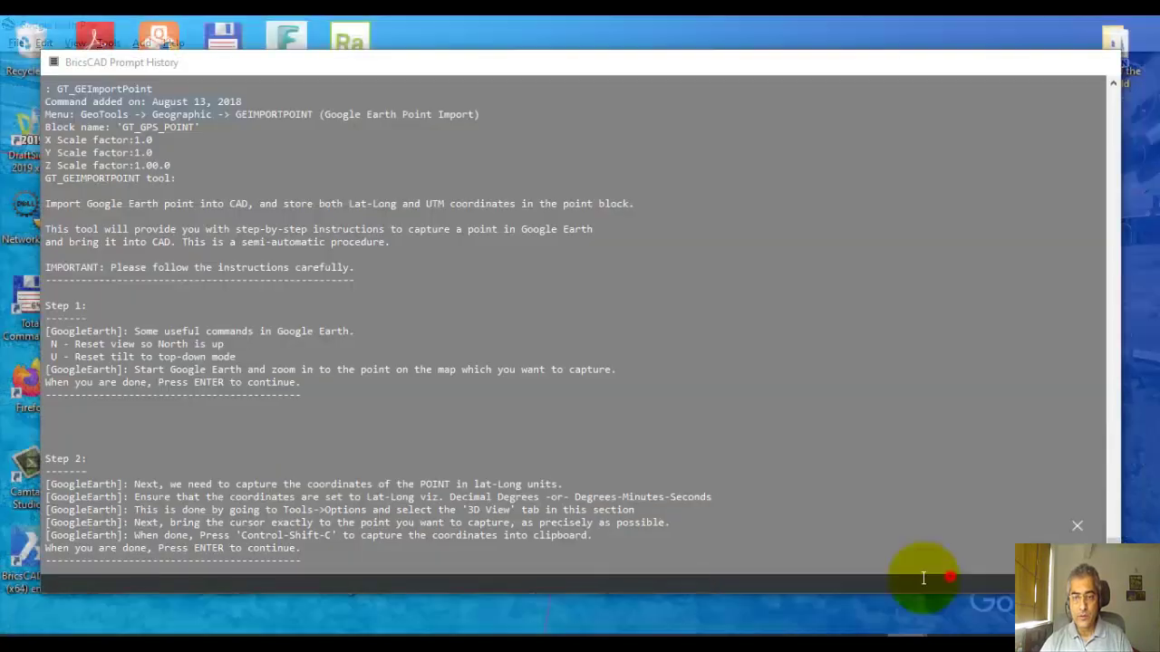
{"action": "key", "text": "Return"}
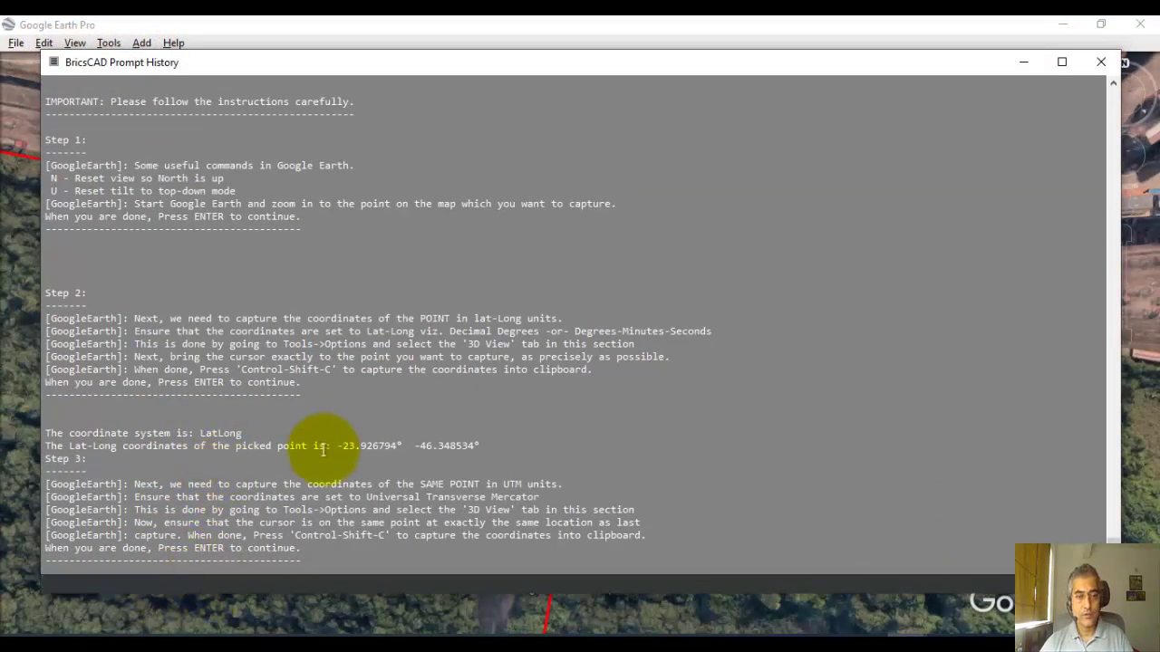
{"action": "left_click_drag", "start_coordinate": [335, 446], "coordinate": [489, 447]}
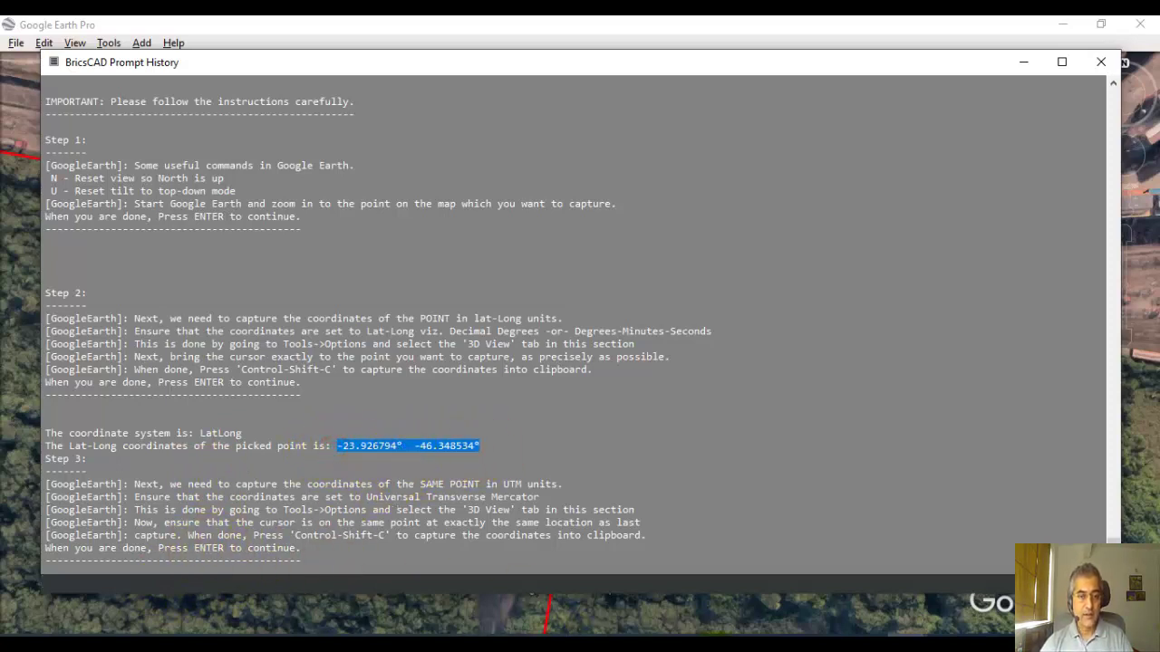
Step: Set Google Earth's Show Lat/Long option to Universal Transverse Mercator and apply it
{"action": "key", "text": "alt+Tab"}
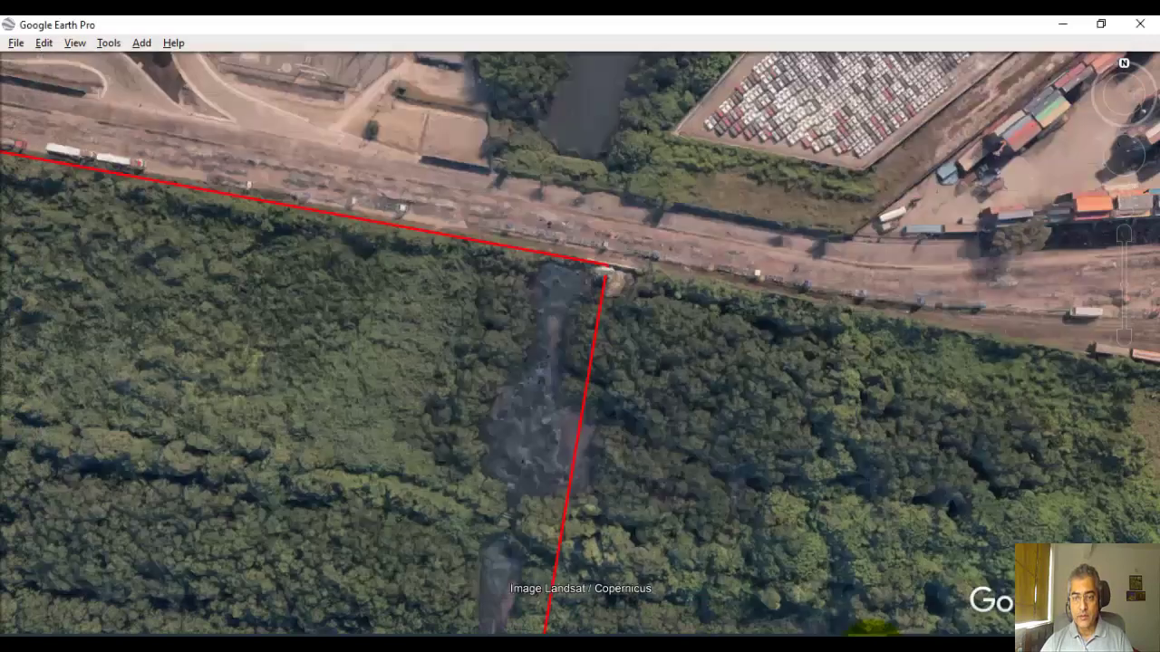
{"action": "left_click", "coordinate": [108, 43]}
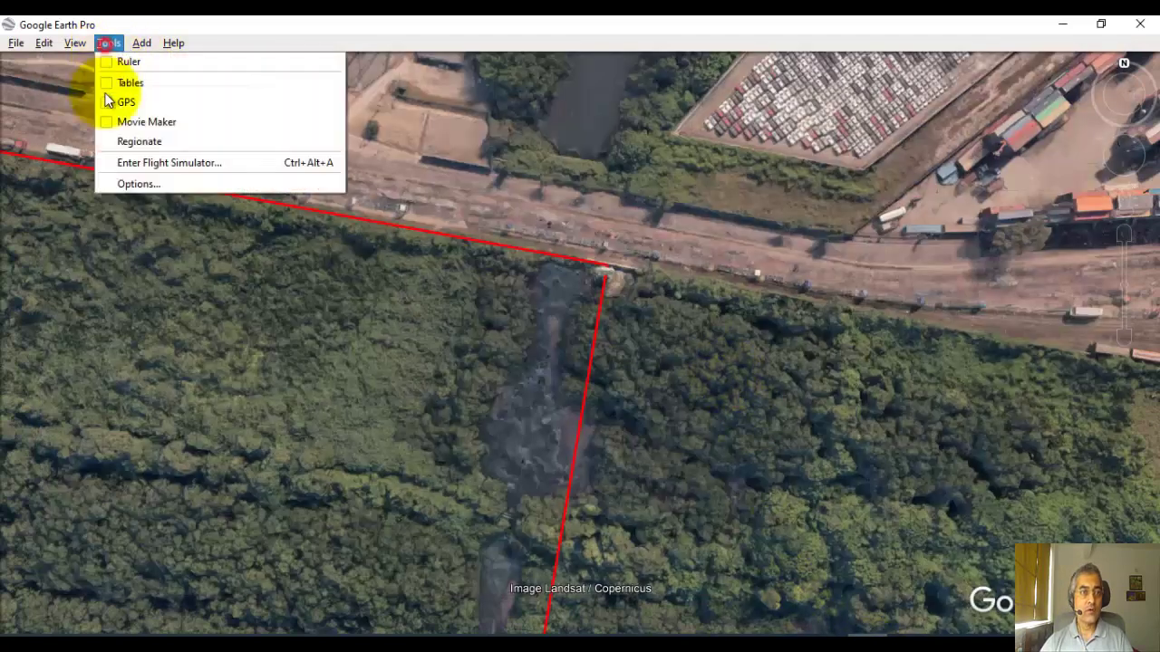
{"action": "left_click", "coordinate": [127, 184]}
{"action": "left_click", "coordinate": [348, 291]}
{"action": "left_click", "coordinate": [795, 567]}
{"action": "left_click", "coordinate": [657, 569]}
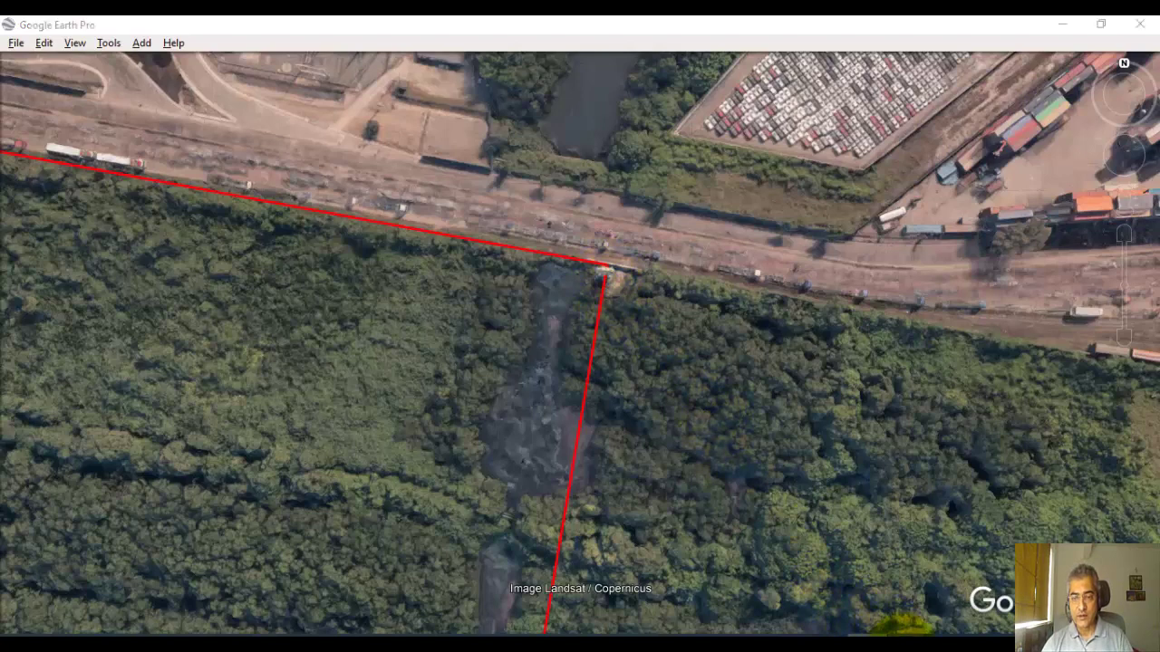
{"action": "left_click", "coordinate": [955, 594]}
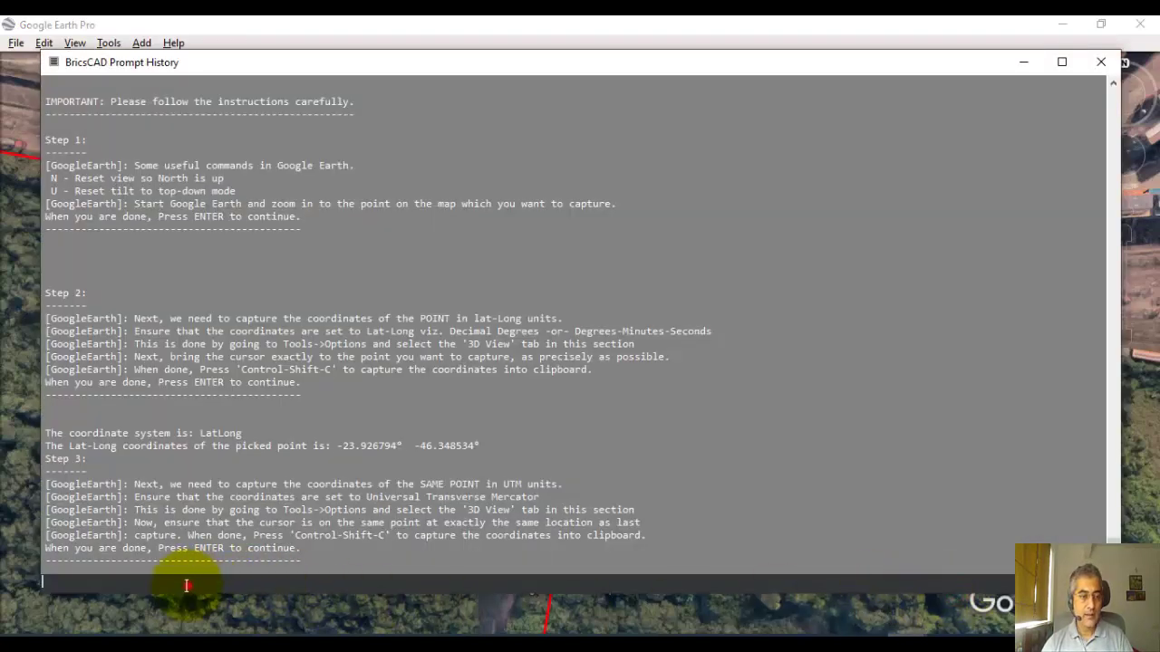
Step: Capture UTM 23 K 362752.37 m E 7353223.05 m S and insert the block at LL as point 2
{"action": "key", "text": "Return"}
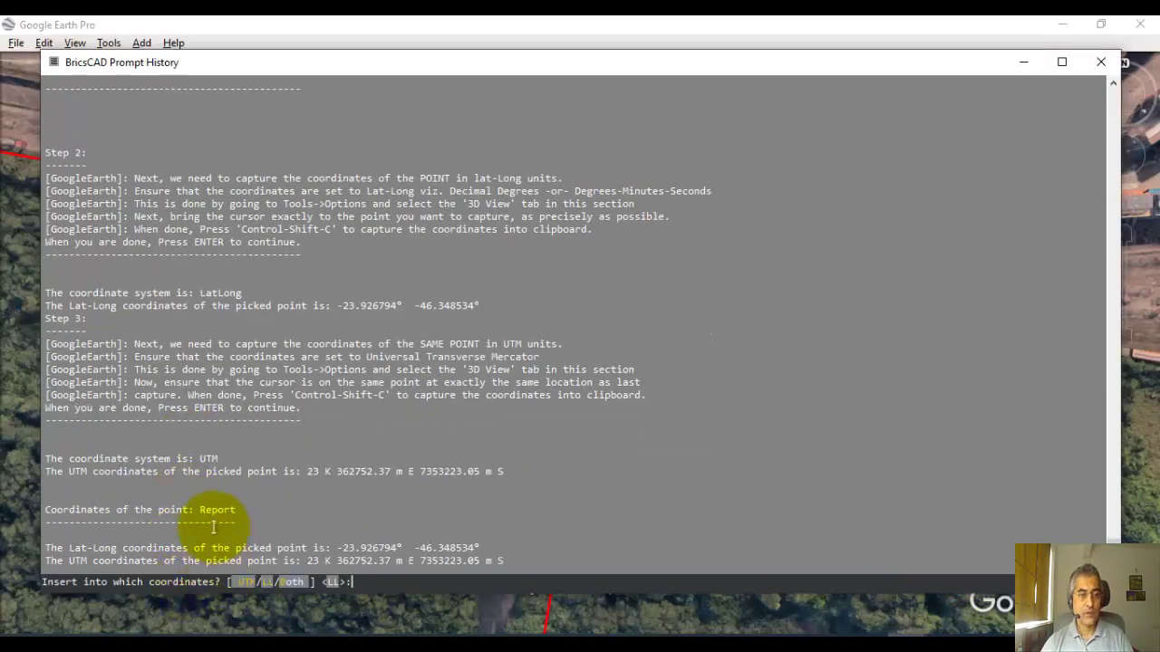
{"action": "left_click_drag", "start_coordinate": [326, 471], "coordinate": [512, 489]}
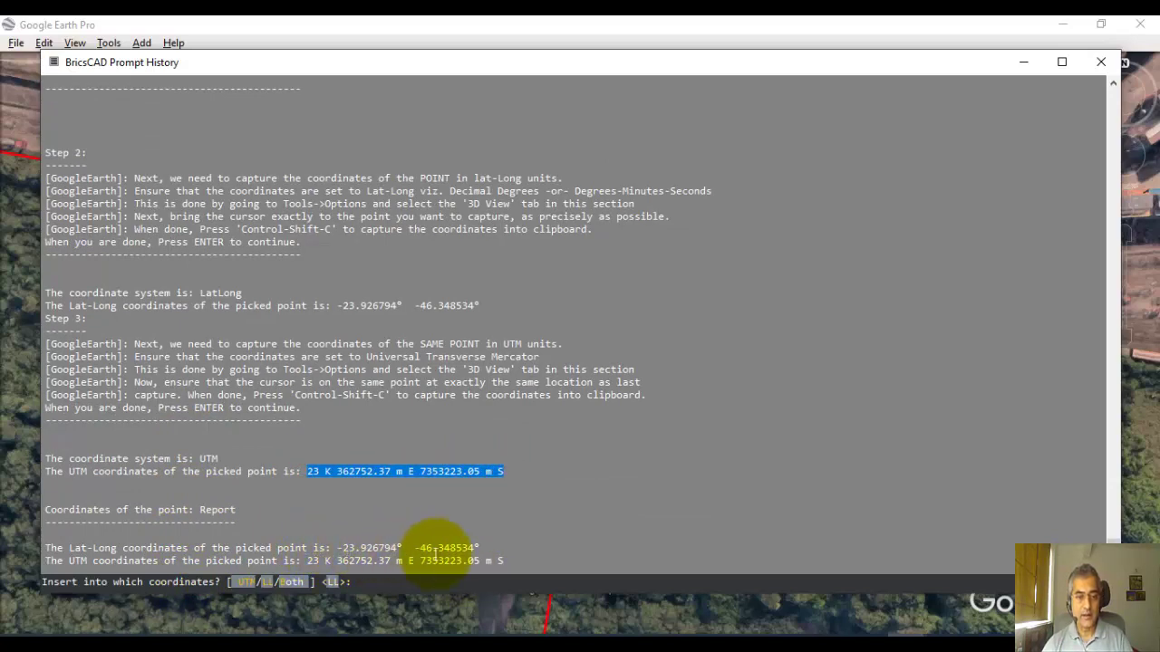
{"action": "left_click", "coordinate": [385, 582]}
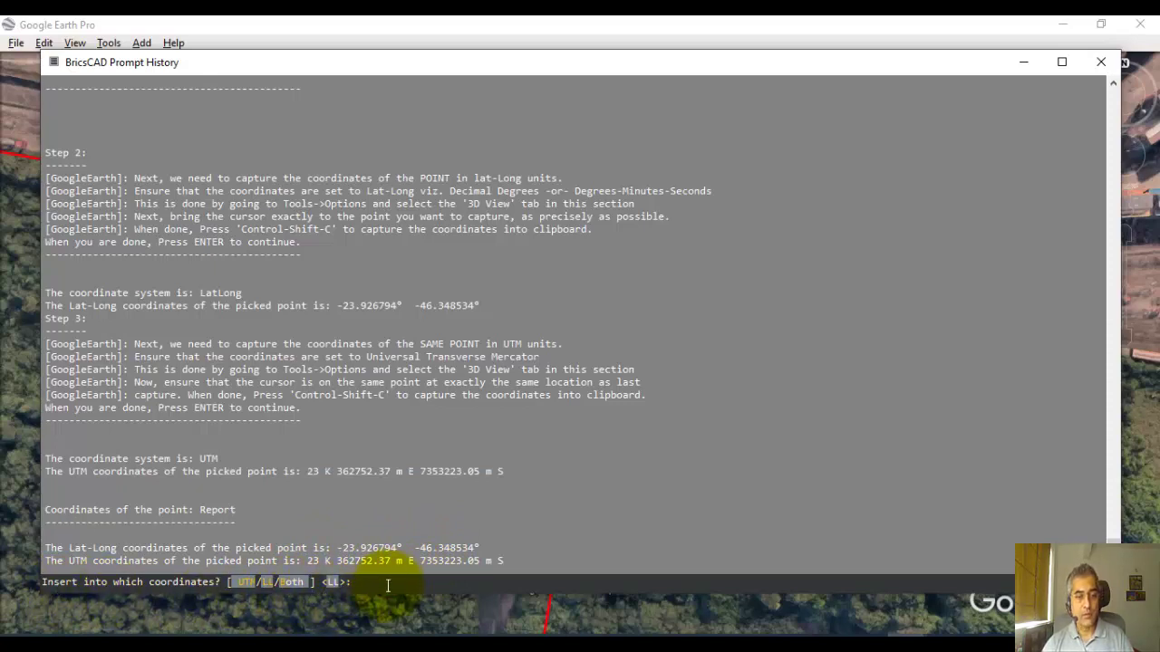
{"action": "key", "text": "Return"}
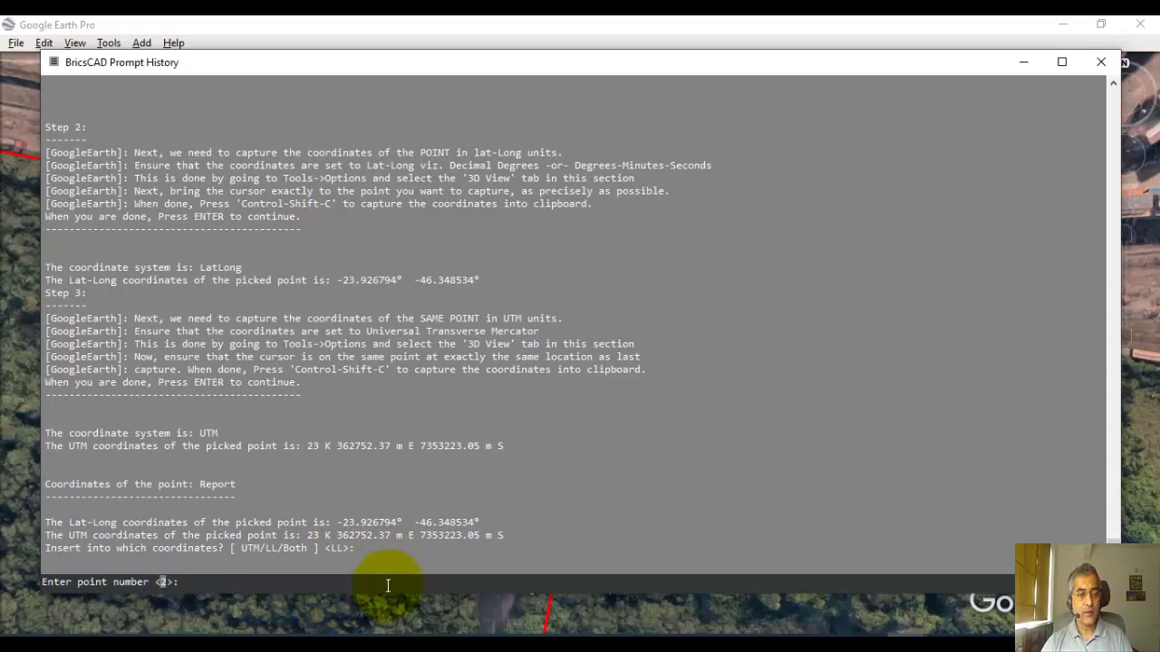
{"action": "key", "text": "Return"}
{"action": "mouse_move", "coordinate": [826, 645]}
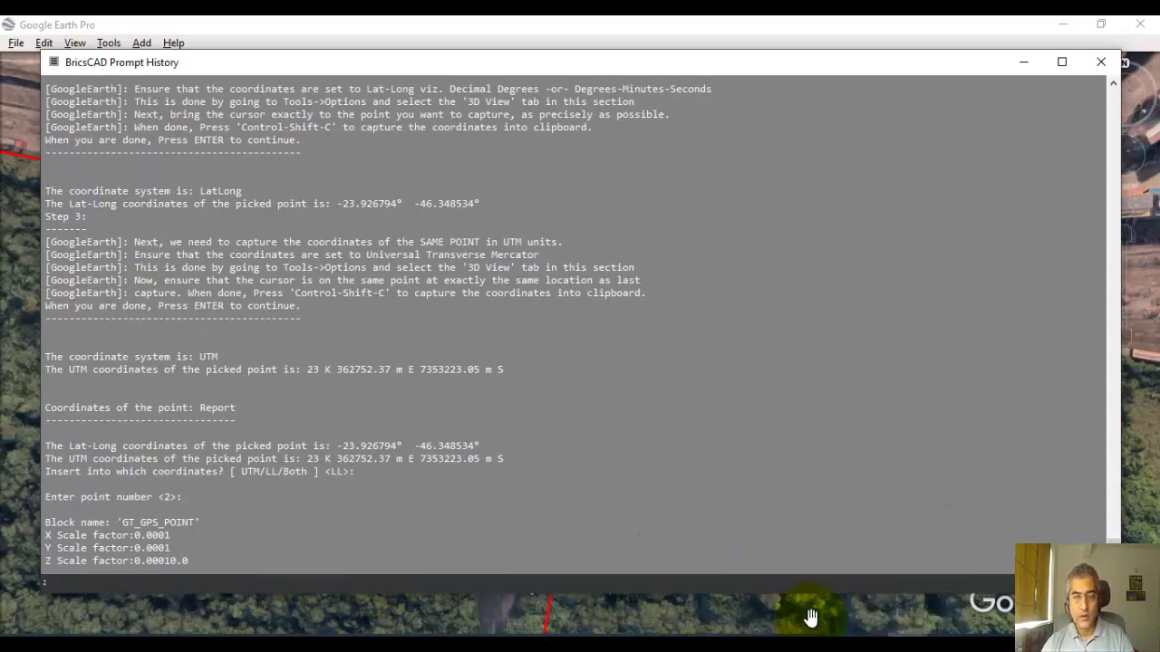
{"action": "left_click", "coordinate": [837, 586]}
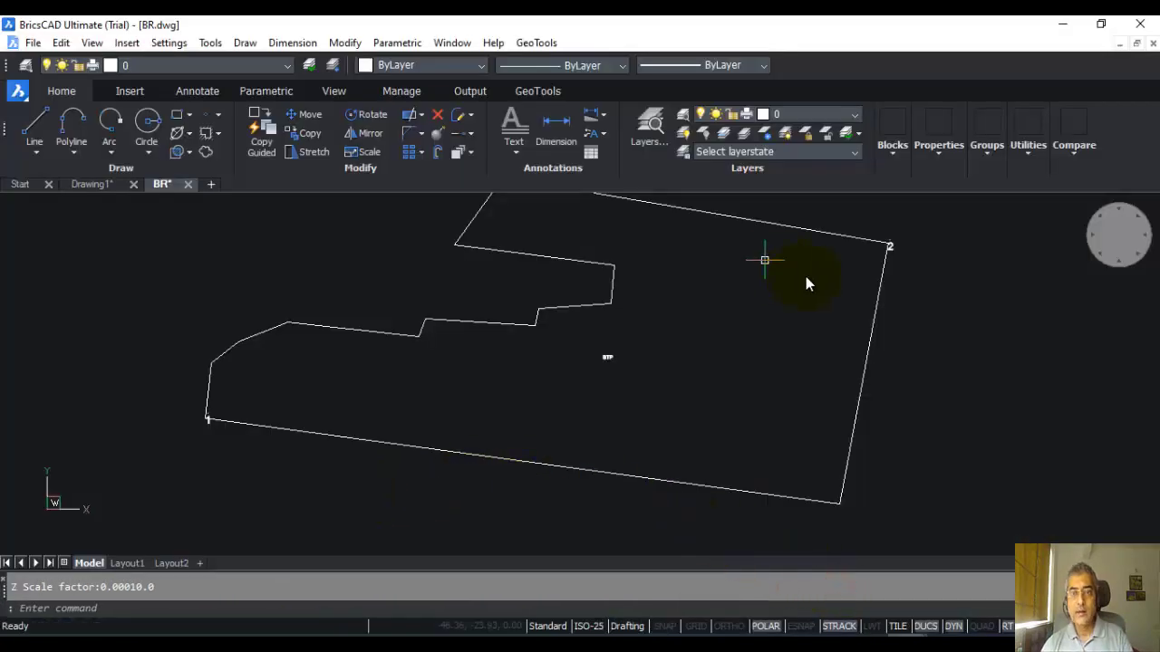
{"action": "scroll", "coordinate": [892, 246], "scroll_direction": "up", "scroll_amount": 5}
{"action": "double_click", "coordinate": [861, 250]}
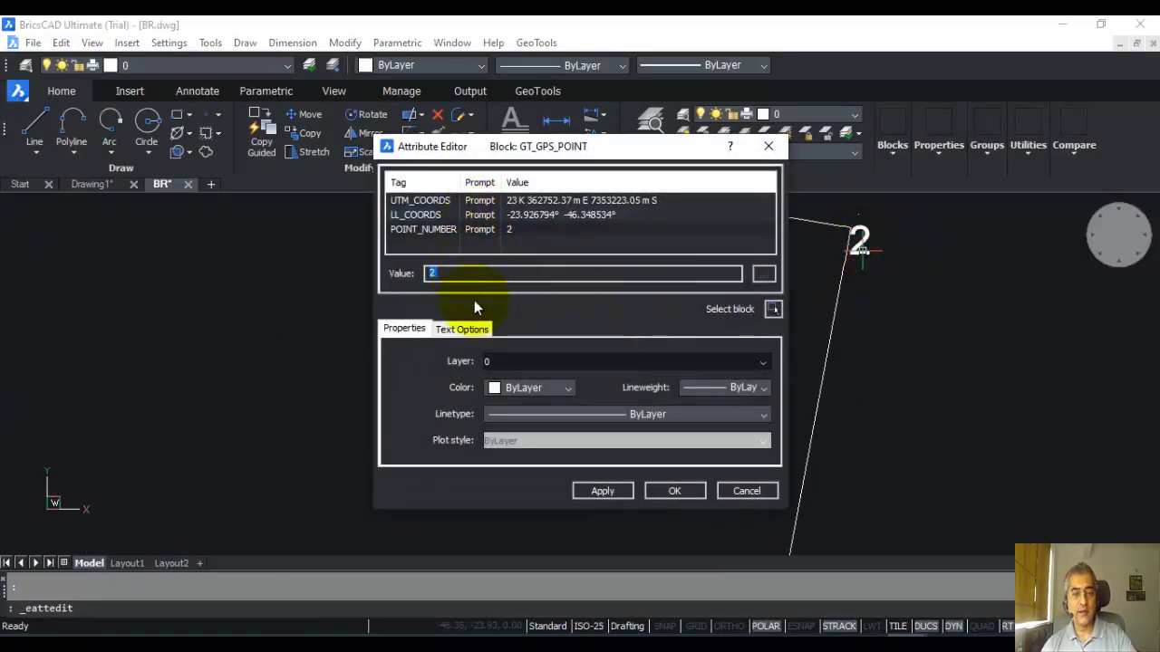
{"action": "key", "text": "Escape"}
{"action": "scroll", "coordinate": [426, 424], "scroll_direction": "down", "scroll_amount": 4}
{"action": "mouse_move", "coordinate": [432, 422]}
{"action": "middle_mouse_down"}
{"action": "mouse_move", "coordinate": [498, 377]}
{"action": "mouse_move", "coordinate": [626, 339]}
{"action": "middle_mouse_up"}
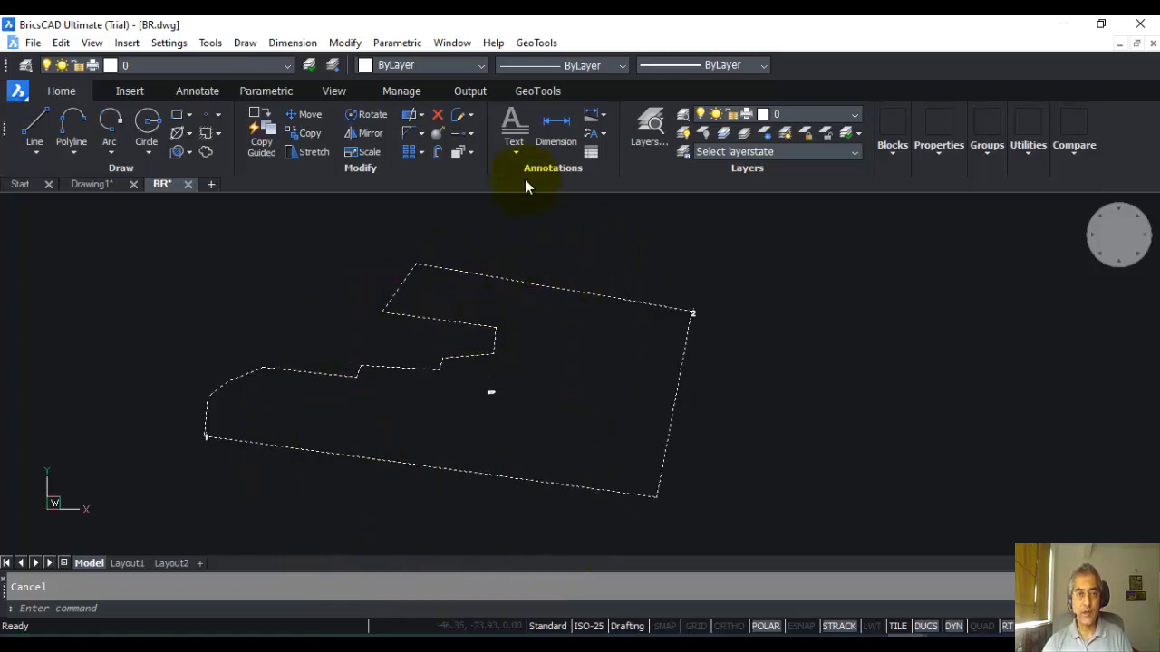
Step: Start Rubber Sheeting With Drawing Control Points and pick point block 1 as first control
{"action": "left_click", "coordinate": [536, 45]}
{"action": "mouse_move", "coordinate": [563, 316]}
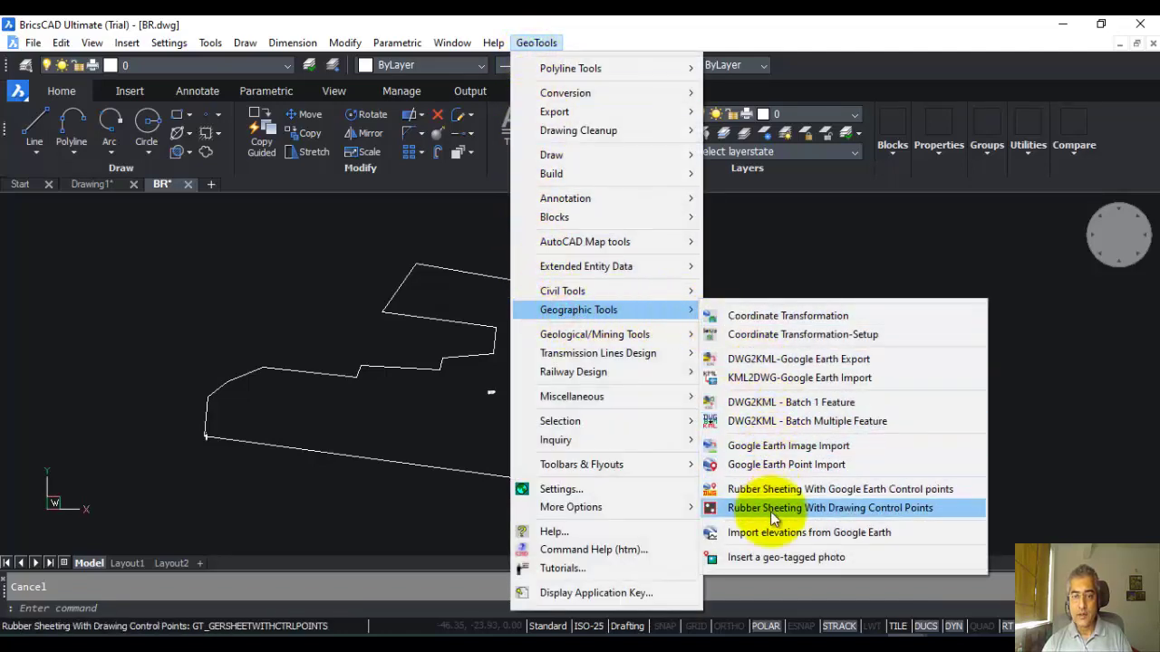
{"action": "left_click", "coordinate": [772, 509]}
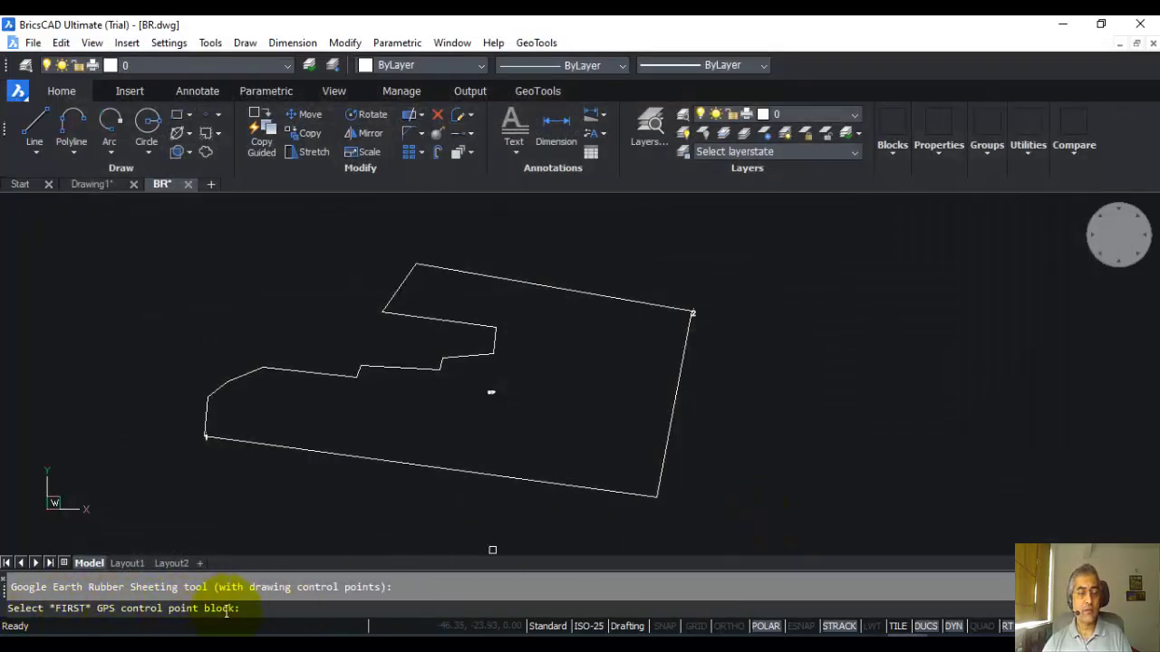
{"action": "scroll", "coordinate": [195, 471], "scroll_direction": "up", "scroll_amount": 5}
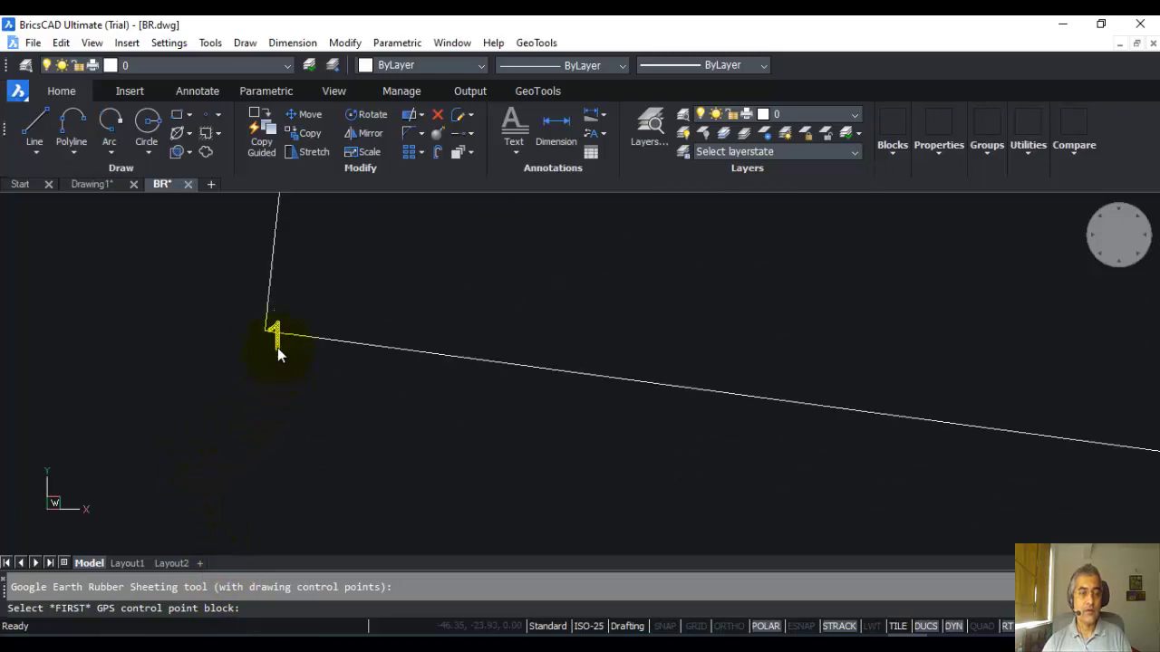
{"action": "left_click", "coordinate": [278, 348]}
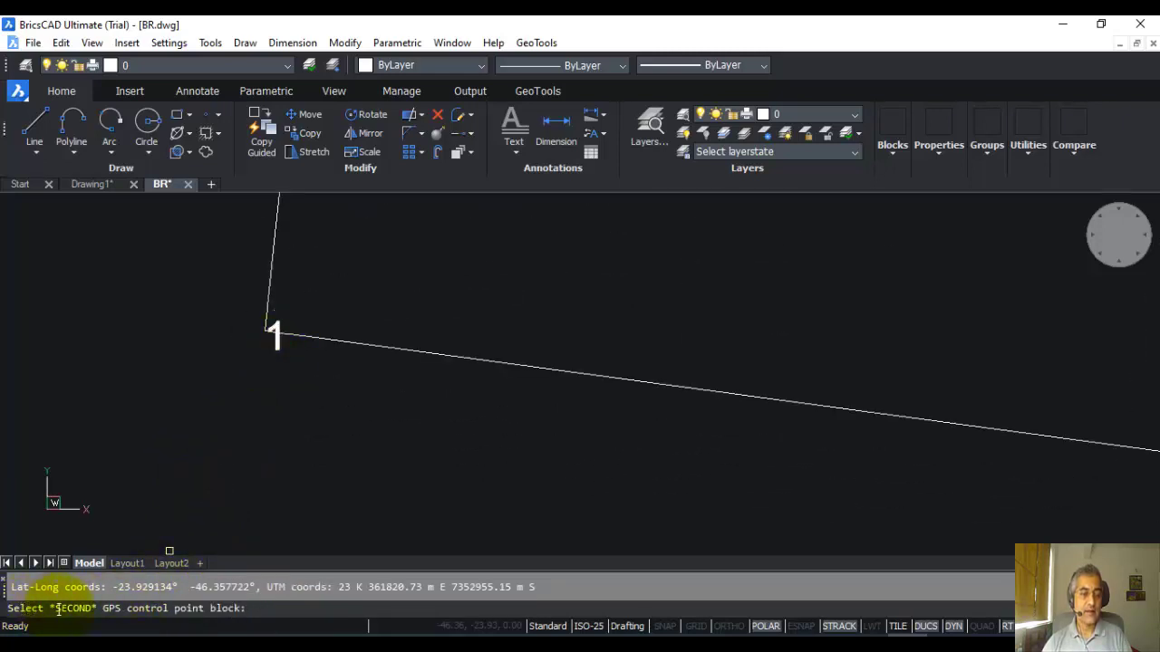
Step: Pick point block 2 as the second control and bring the whole boundary into view
{"action": "scroll", "coordinate": [329, 500], "scroll_direction": "down", "scroll_amount": 4}
{"action": "middle_click_drag", "start_coordinate": [503, 461], "coordinate": [324, 485]}
{"action": "scroll", "coordinate": [570, 413], "scroll_direction": "up", "scroll_amount": 8}
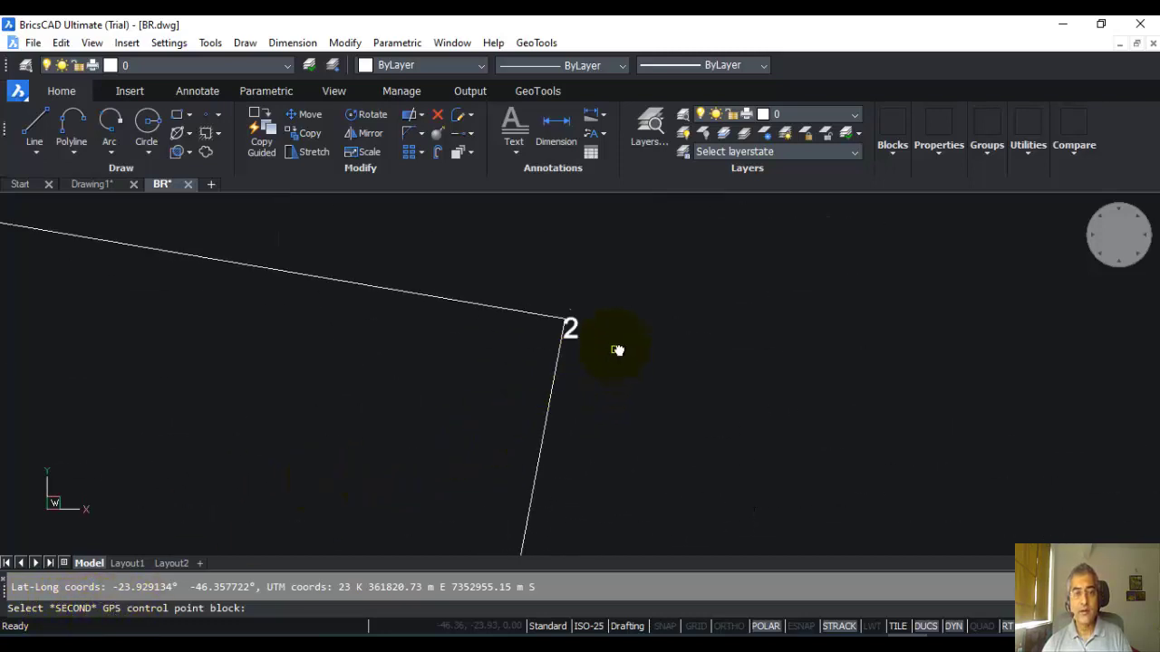
{"action": "left_click", "coordinate": [559, 335]}
{"action": "scroll", "coordinate": [383, 445], "scroll_direction": "down", "scroll_amount": 4}
{"action": "middle_click_drag", "start_coordinate": [377, 466], "coordinate": [714, 319]}
{"action": "scroll", "coordinate": [714, 318], "scroll_direction": "down", "scroll_amount": 4}
{"action": "middle_click_drag", "start_coordinate": [570, 371], "coordinate": [616, 344]}
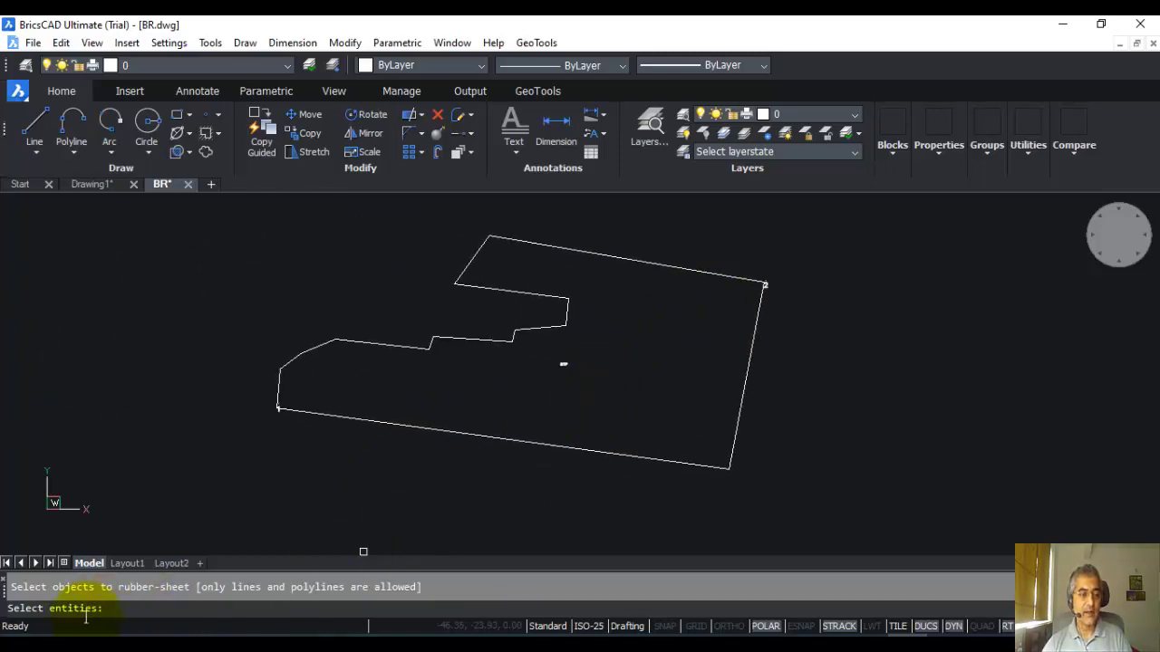
Step: Window-select the boundary polyline and run the lat-long to UTM rubber-sheet transformation
{"action": "left_click", "coordinate": [674, 236]}
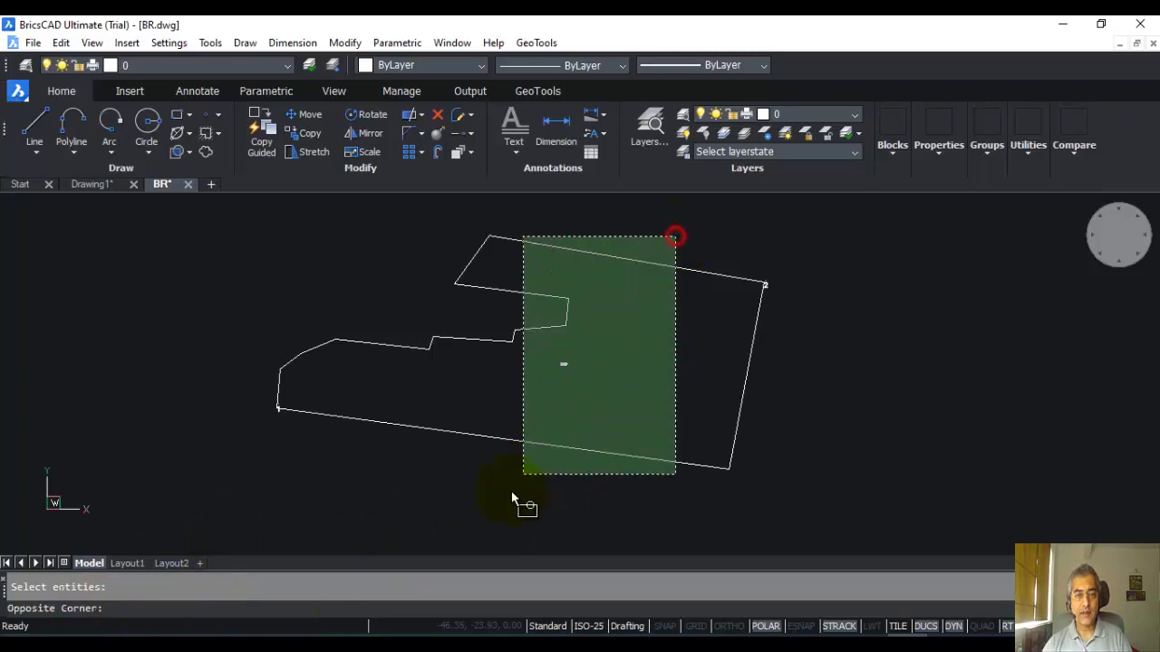
{"action": "left_click", "coordinate": [428, 494]}
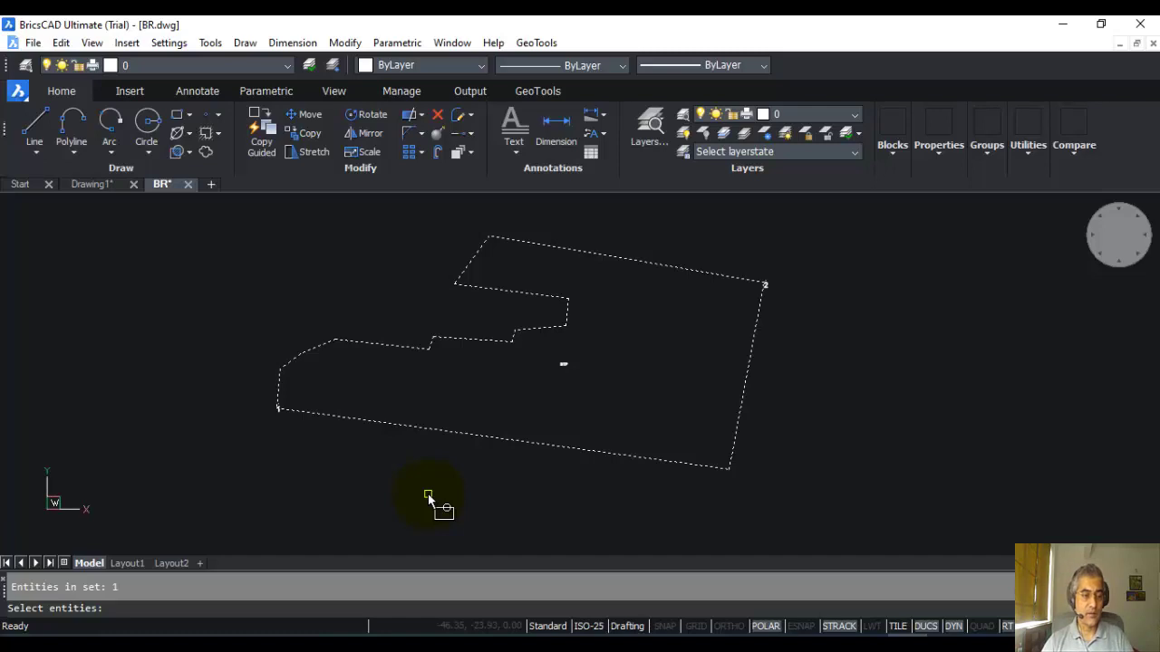
{"action": "left_click_drag", "start_coordinate": [132, 587], "coordinate": [91, 587]}
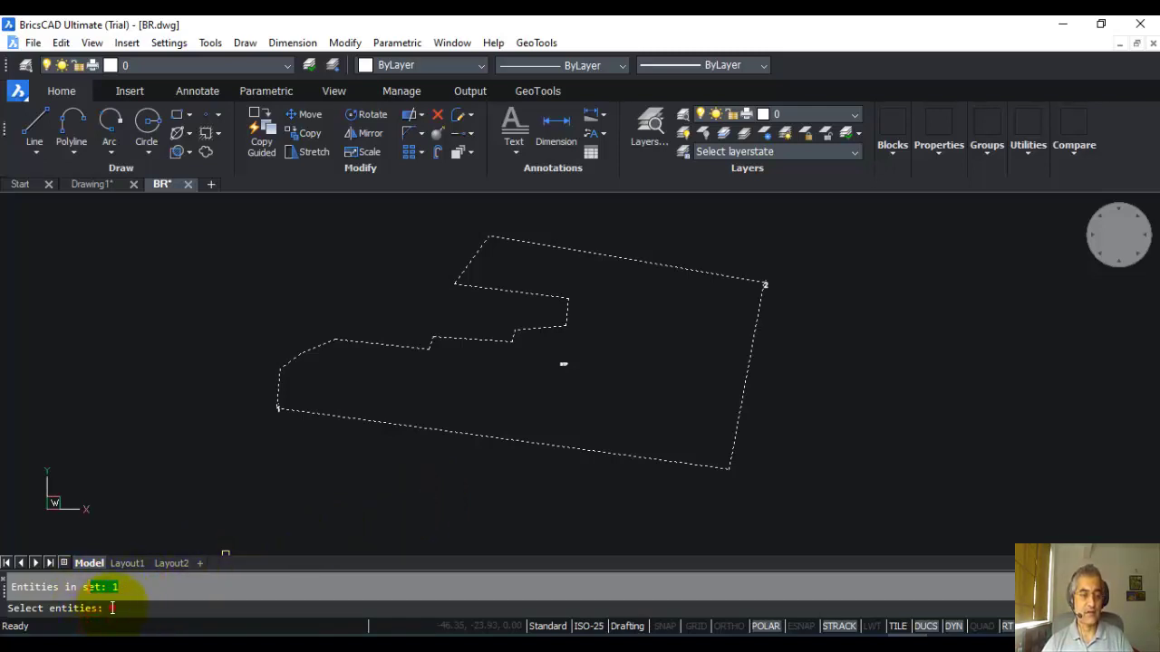
{"action": "key", "text": "Return"}
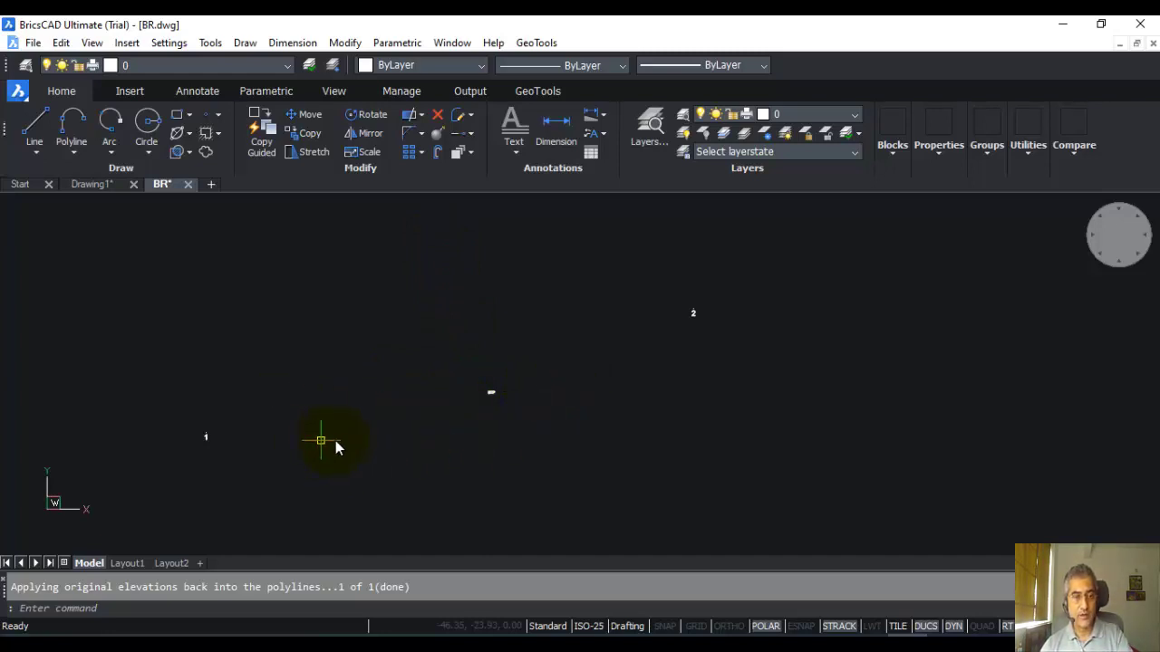
Step: Zoom to extents with Z, E and recentre the transformed boundary outline
{"action": "type", "text": "z"}
{"action": "key", "text": "Return"}
{"action": "type", "text": "e"}
{"action": "key", "text": "Return"}
{"action": "scroll", "coordinate": [546, 314], "scroll_direction": "down", "scroll_amount": 2}
{"action": "scroll", "coordinate": [541, 344], "scroll_direction": "up", "scroll_amount": 3}
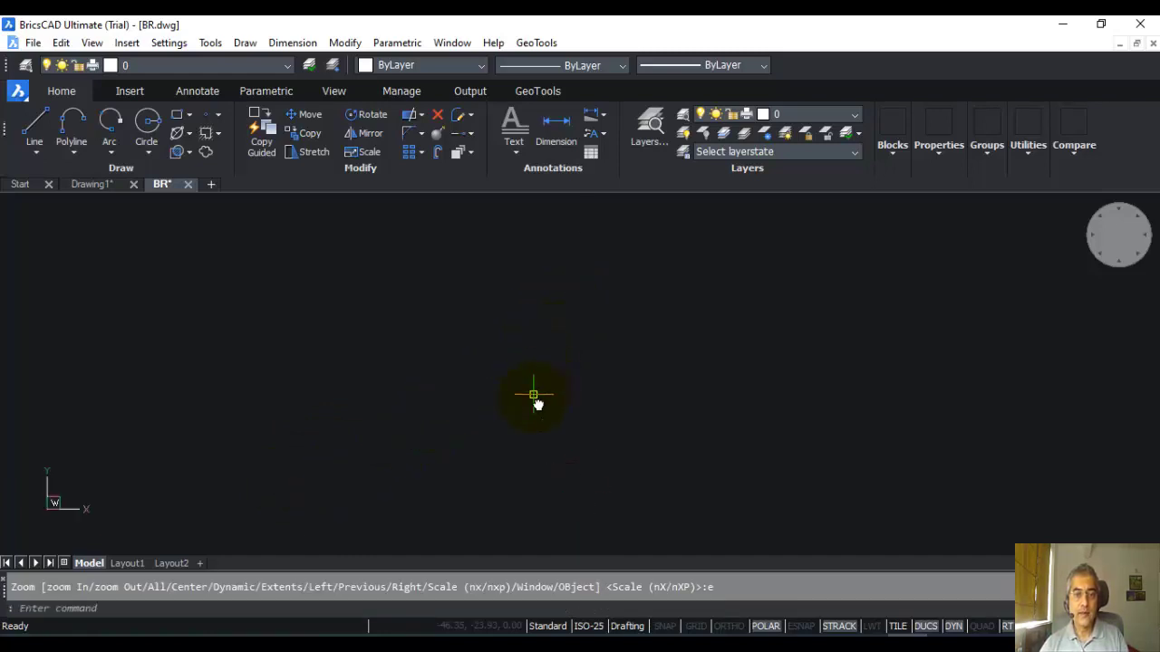
{"action": "scroll", "coordinate": [555, 395], "scroll_direction": "up", "scroll_amount": 8}
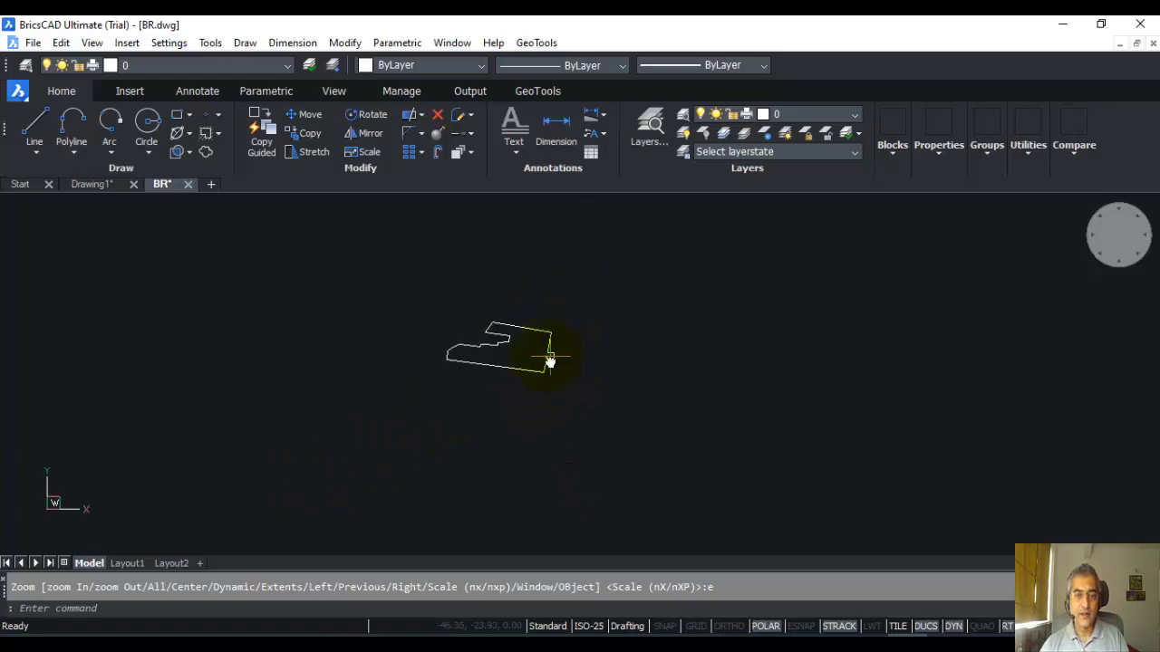
{"action": "middle_click_drag", "start_coordinate": [540, 403], "coordinate": [606, 409]}
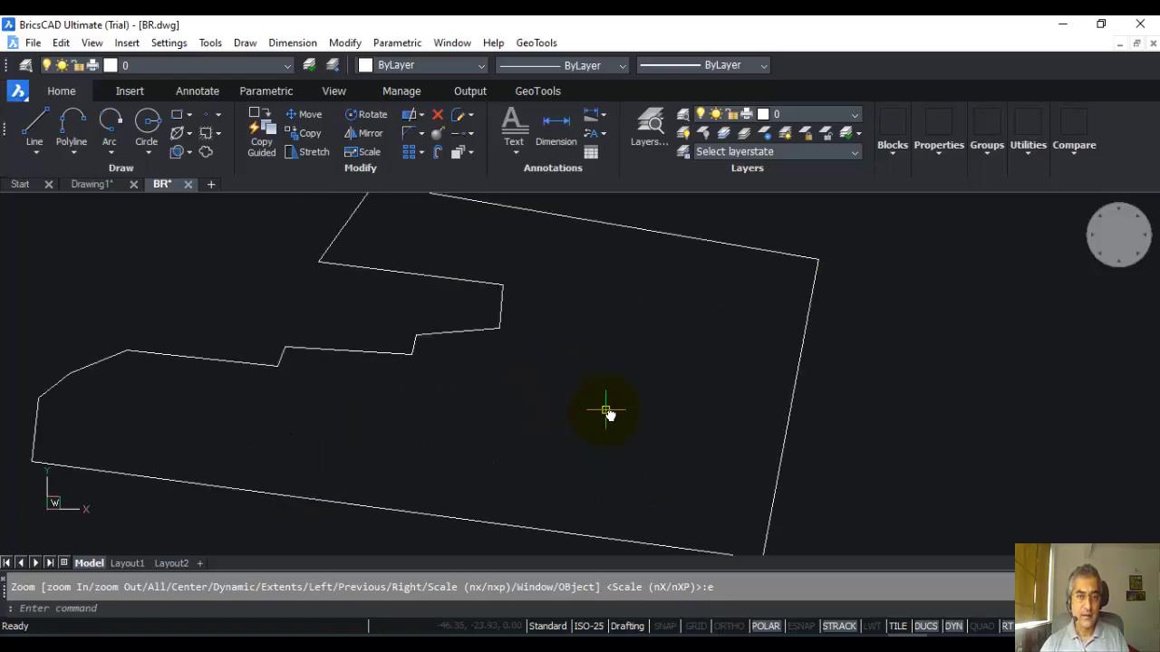
Step: Identify a boundary point with ID, reading X=362440.00, Y=7353080.00
{"action": "type", "text": "id"}
{"action": "key", "text": "Return"}
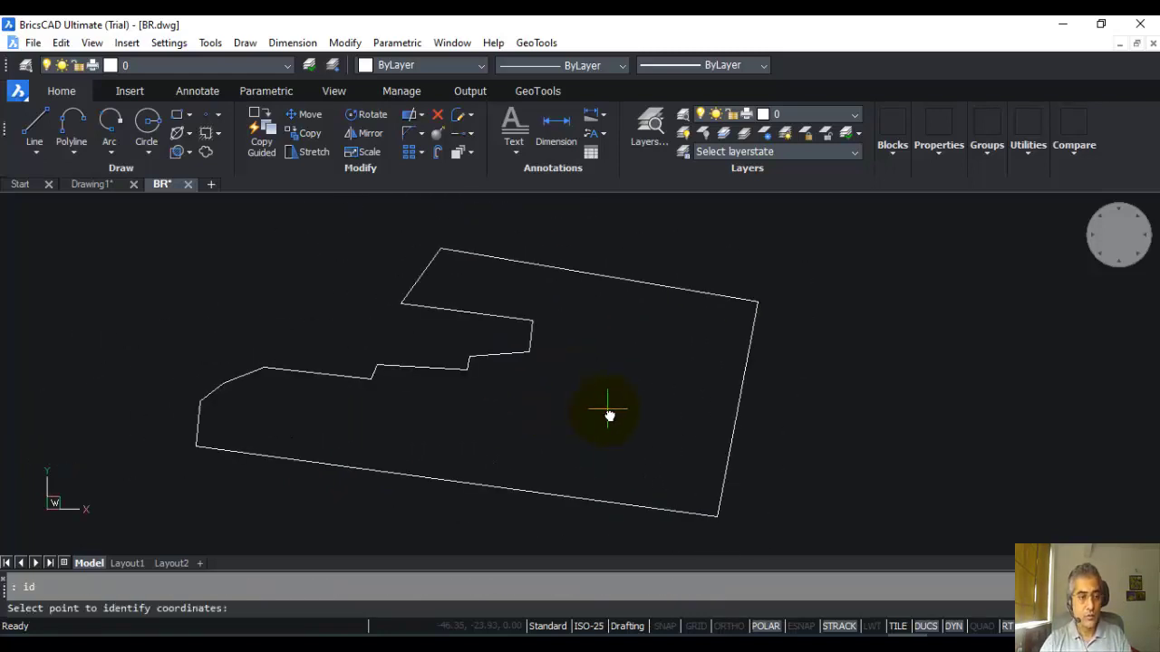
{"action": "left_click", "coordinate": [565, 377]}
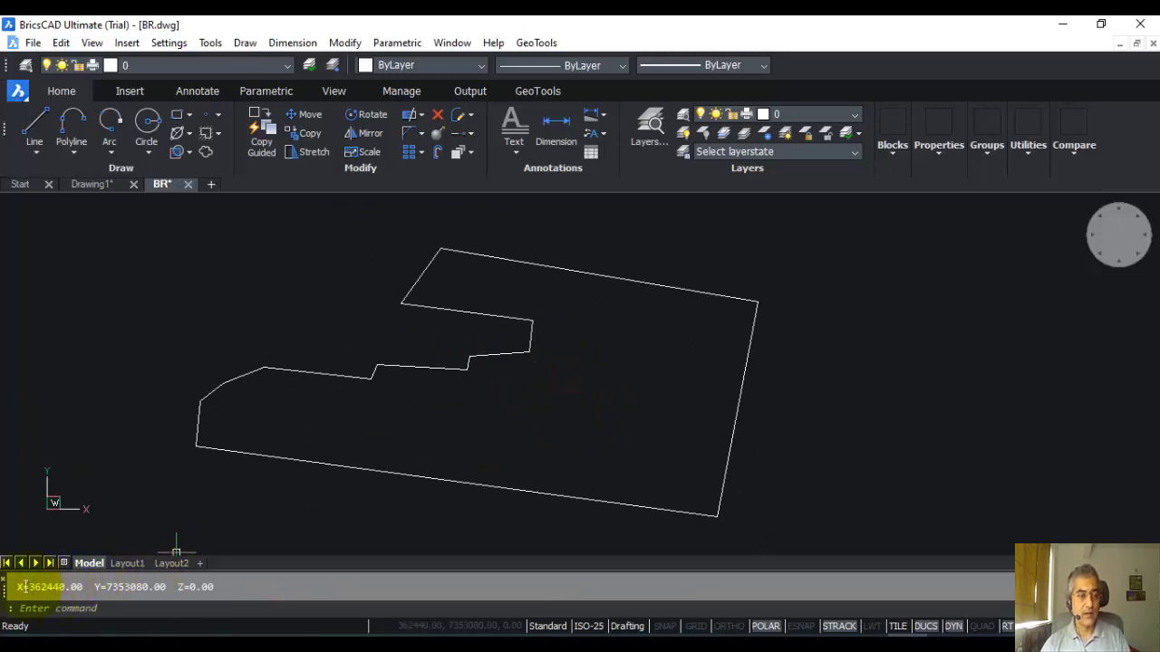
{"action": "left_click_drag", "start_coordinate": [29, 587], "coordinate": [198, 587]}
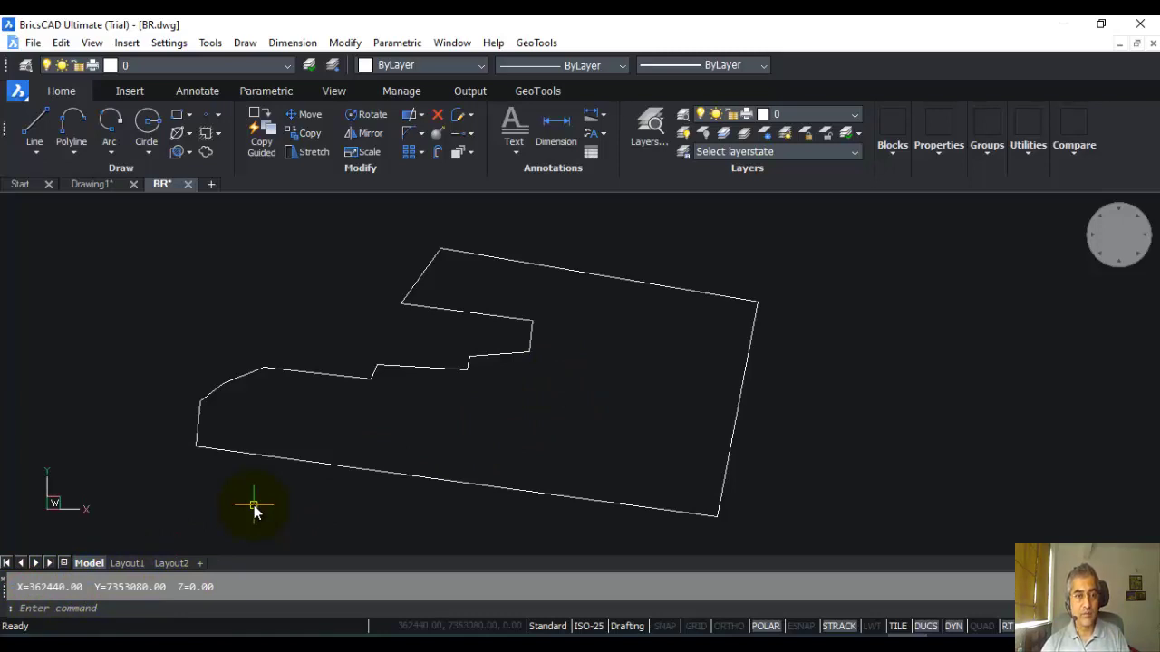
Step: List the boundary polyline's UTM vertex coordinates, area and perimeter with LIST
{"action": "left_click", "coordinate": [388, 478]}
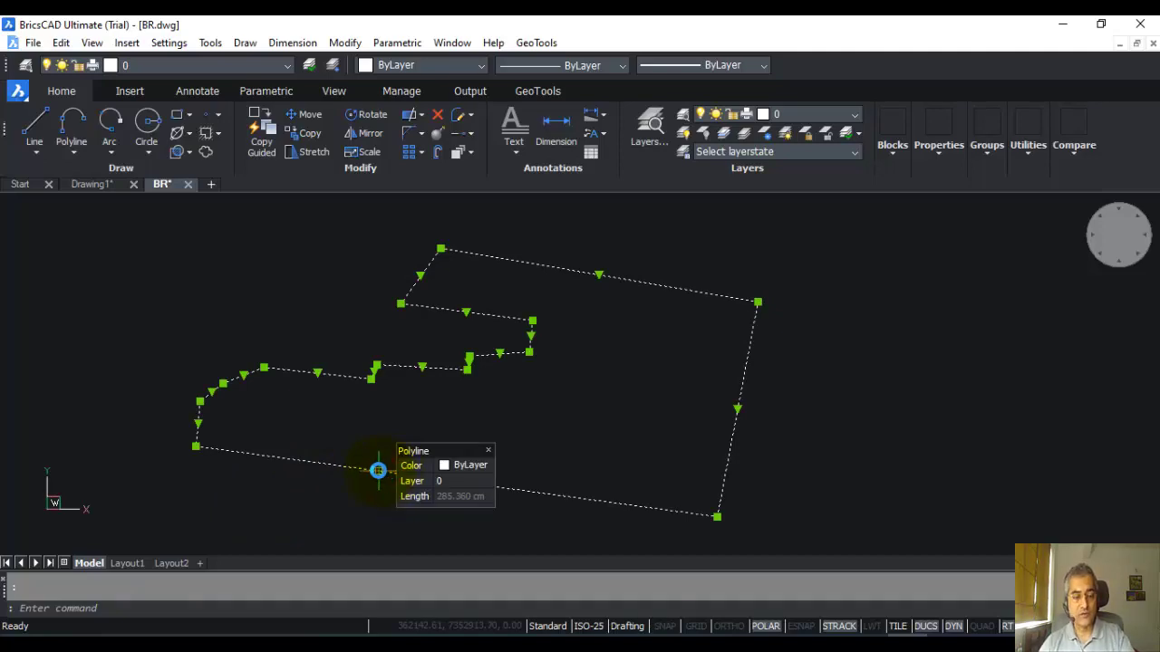
{"action": "type", "text": "LIST"}
{"action": "key", "text": "Return"}
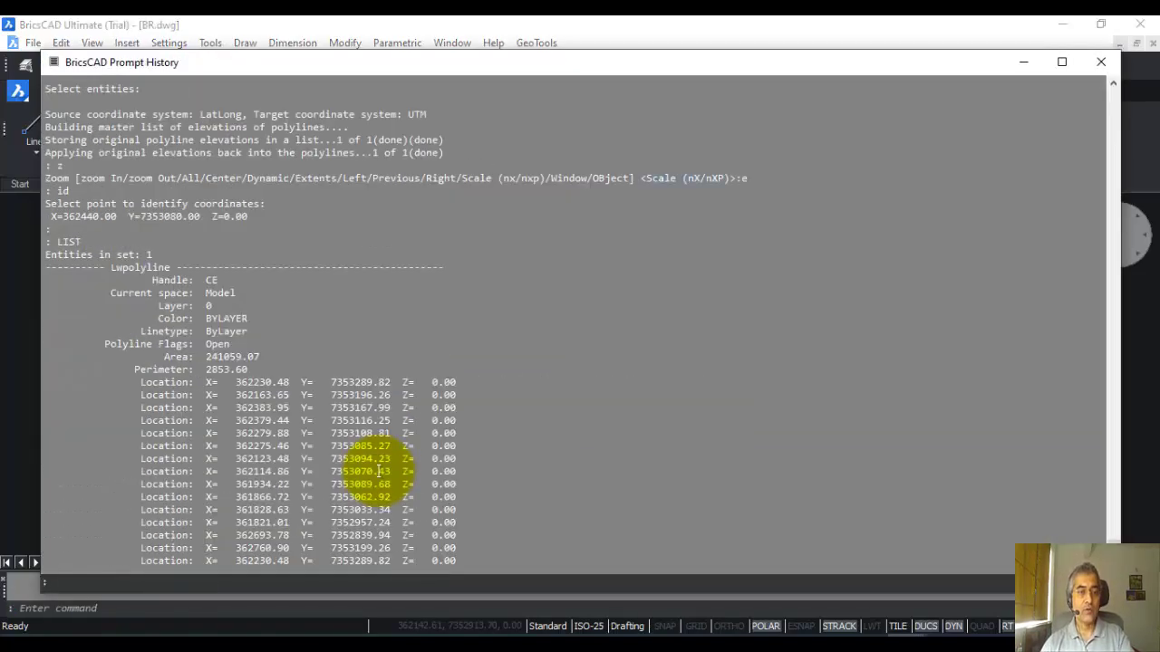
{"action": "left_click_drag", "start_coordinate": [235, 381], "coordinate": [442, 548]}
{"action": "key", "text": "Escape"}
{"action": "key", "text": "Escape"}
{"action": "key", "text": "Escape"}
{"action": "key", "text": "F2"}
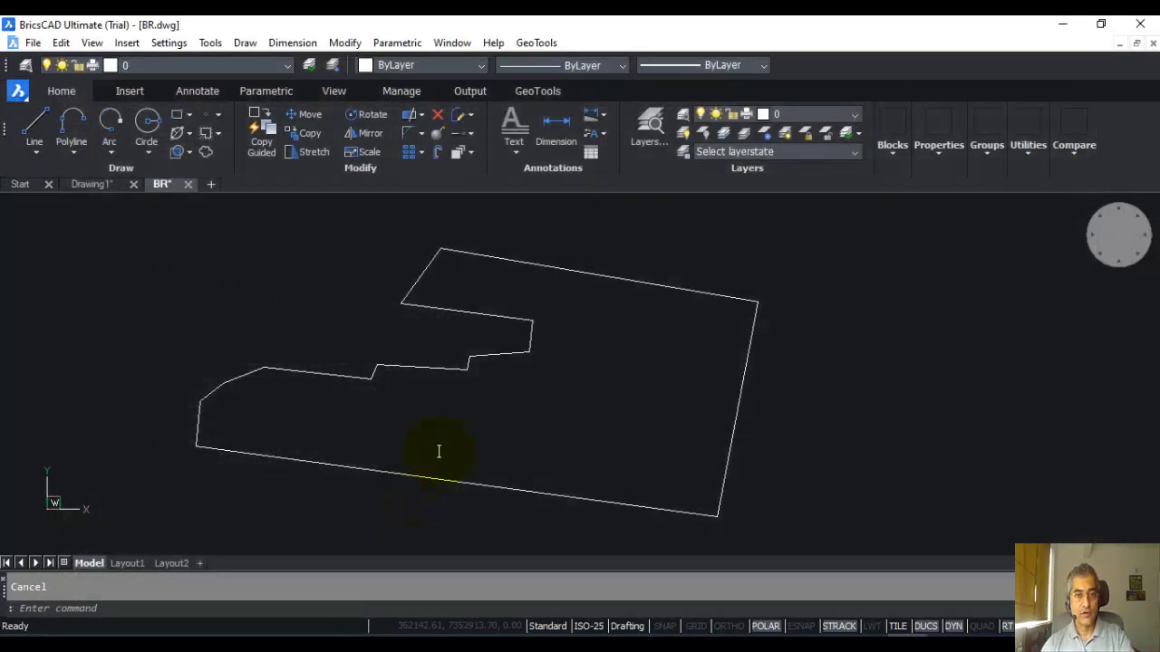
Step: Measure the 102.96 distance between two points on the outline with DIST
{"action": "type", "text": "DIST"}
{"action": "key", "text": "Return"}
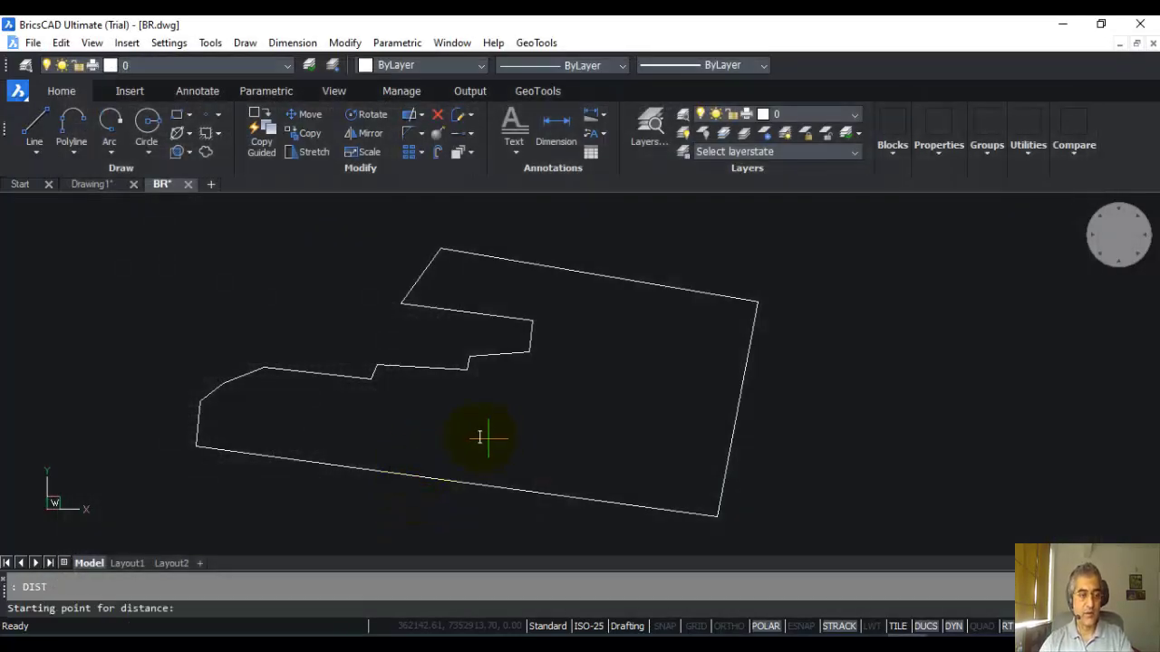
{"action": "left_click", "coordinate": [482, 434]}
{"action": "left_click", "coordinate": [535, 402]}
{"action": "key", "text": "F2"}
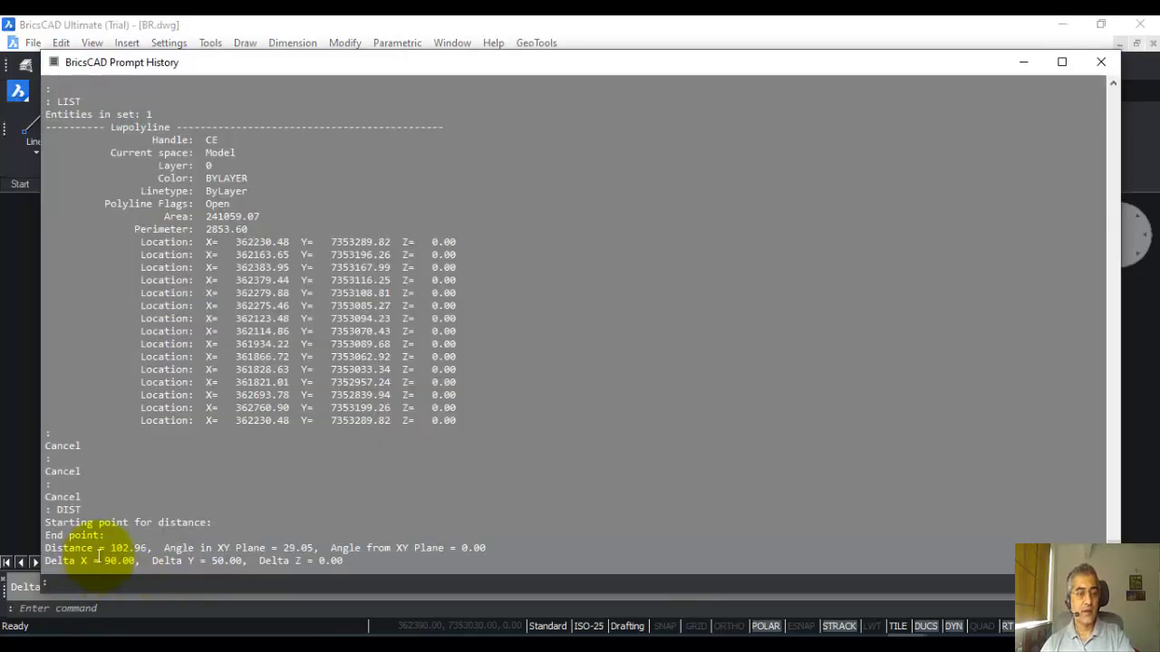
{"action": "double_click", "coordinate": [128, 548]}
{"action": "key", "text": "Escape"}
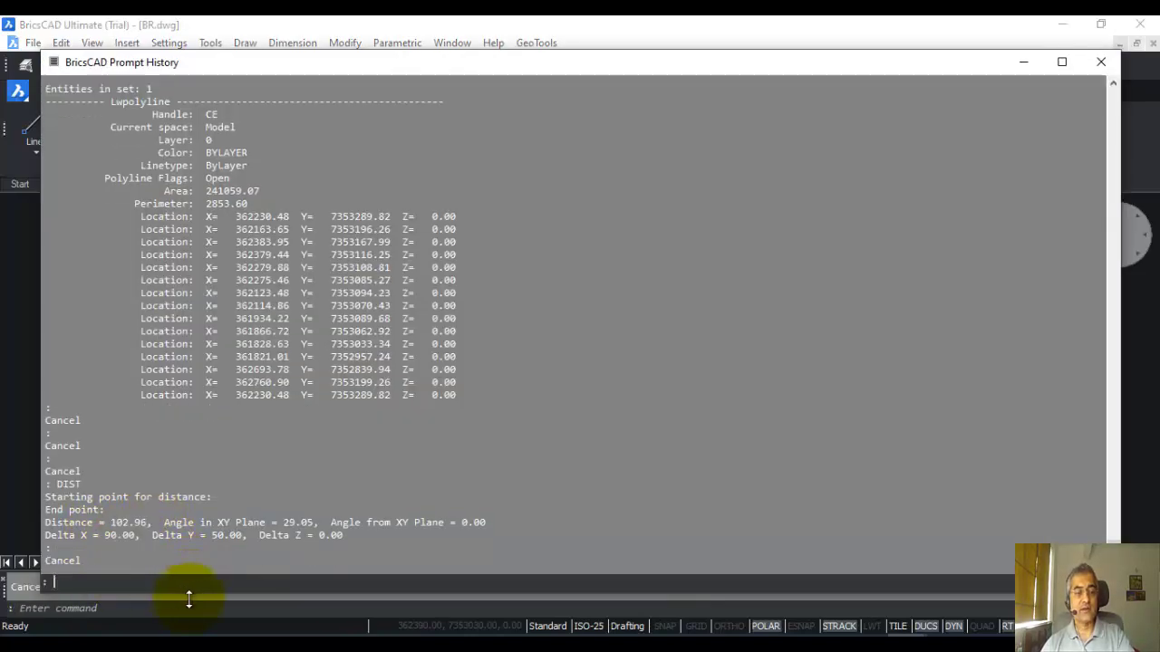
{"action": "key", "text": "F2"}
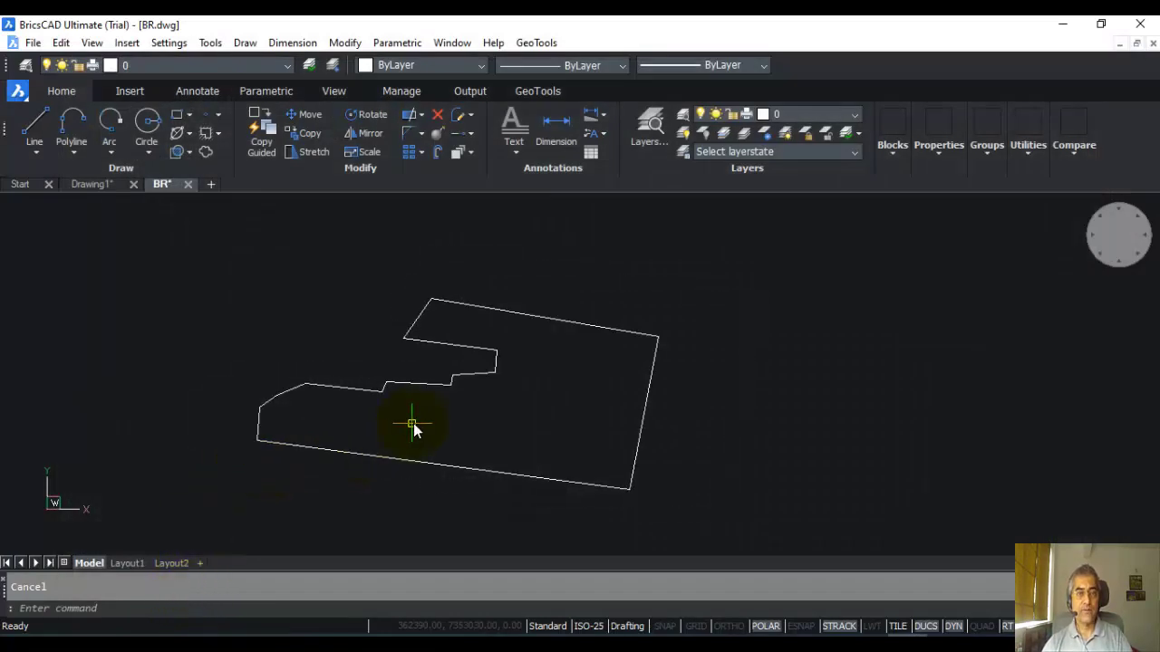
{"action": "mouse_move", "coordinate": [427, 430]}
{"action": "middle_mouse_down"}
{"action": "mouse_move", "coordinate": [474, 427]}
{"action": "mouse_move", "coordinate": [445, 413]}
{"action": "middle_mouse_up"}
{"action": "scroll", "coordinate": [474, 426], "scroll_direction": "up", "scroll_amount": 3}
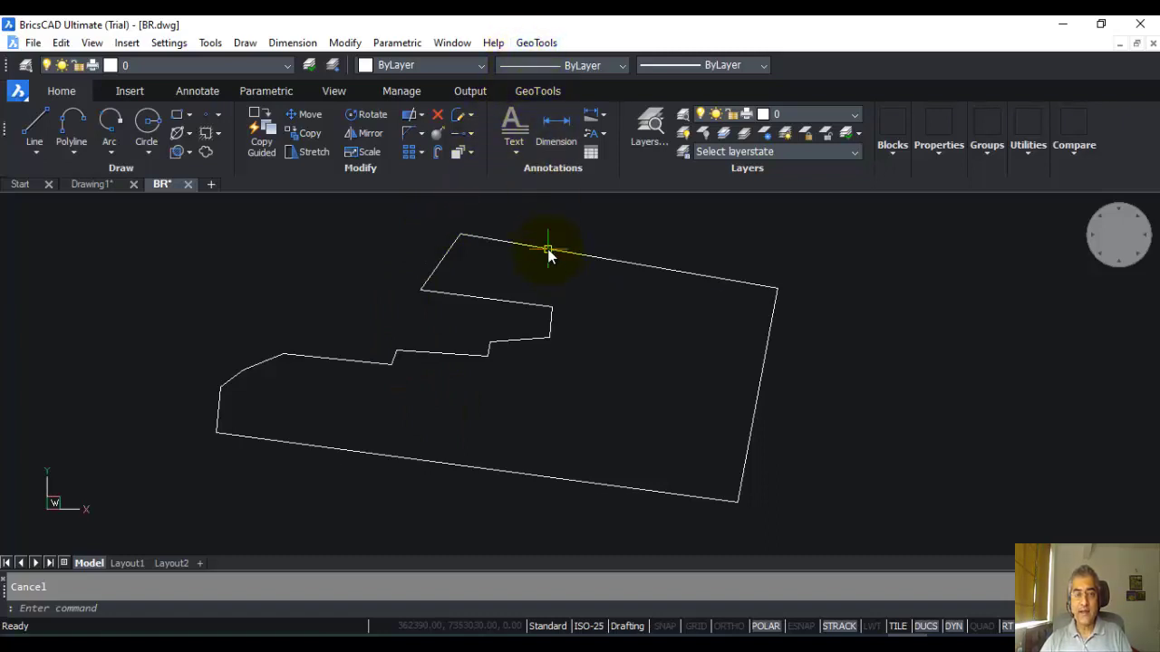
Step: Set the DWG2KML Google Earth export's output file to UTM_BR.KML, replacing the existing one
{"action": "left_click", "coordinate": [526, 44]}
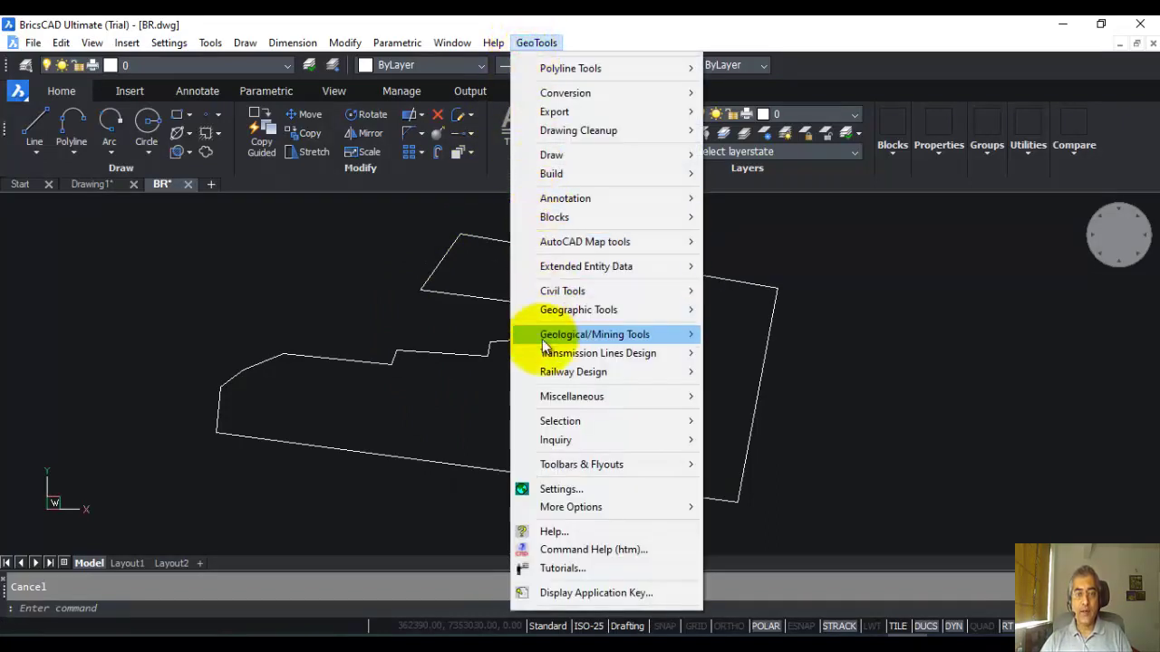
{"action": "mouse_move", "coordinate": [540, 372]}
{"action": "mouse_move", "coordinate": [580, 310]}
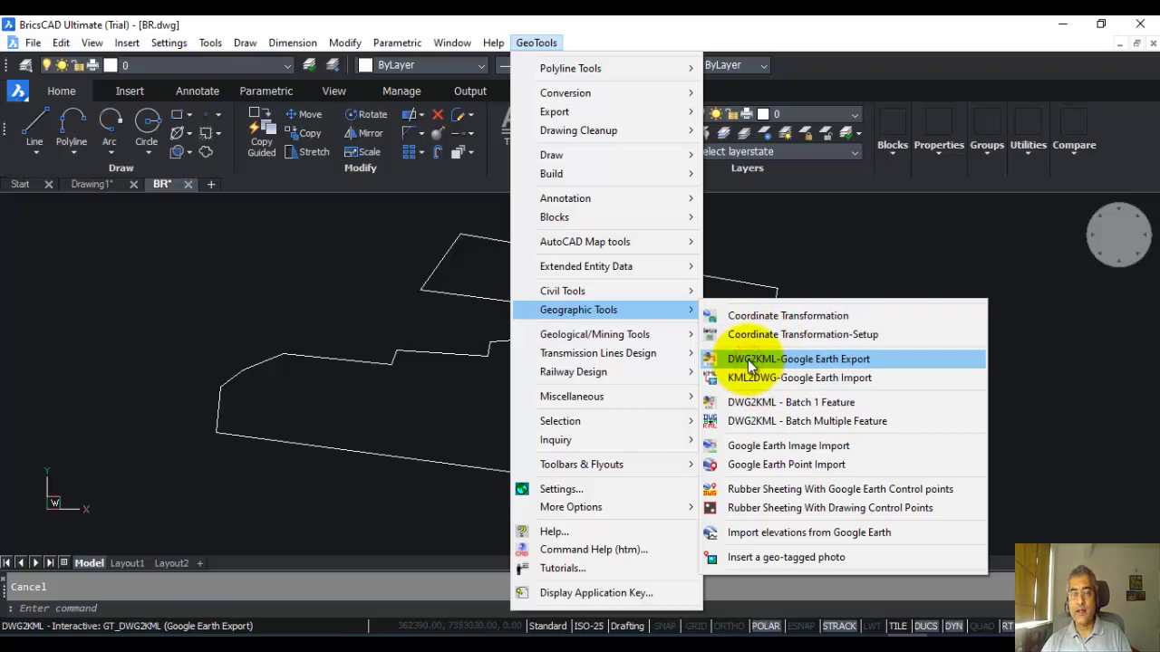
{"action": "left_click", "coordinate": [748, 361]}
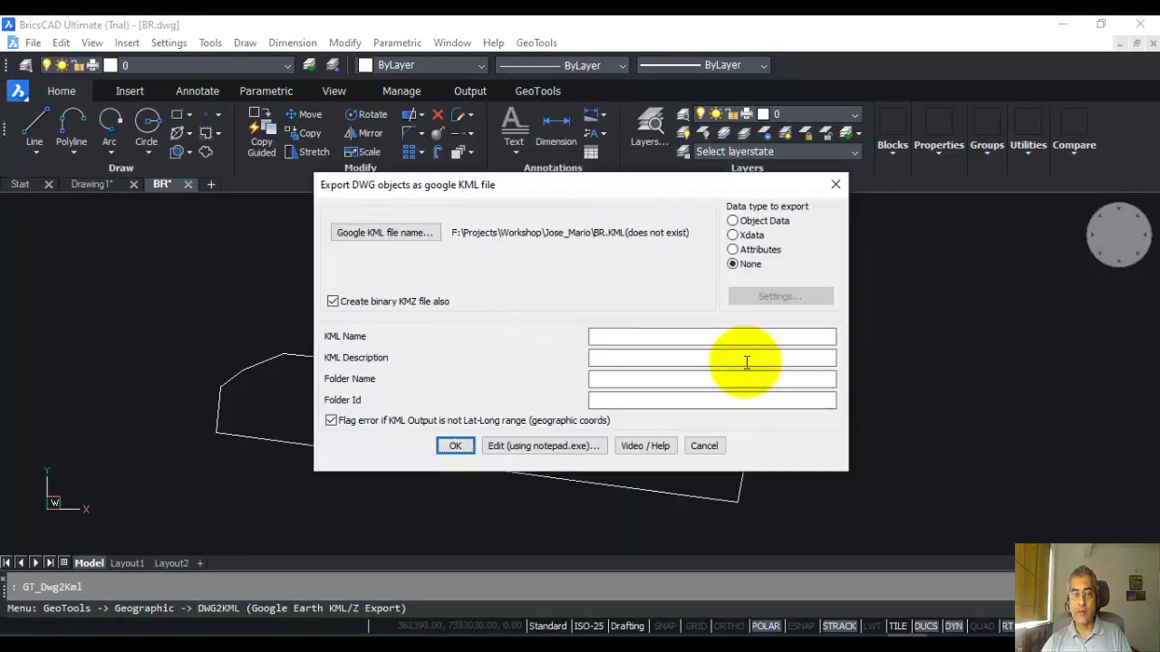
{"action": "left_click", "coordinate": [391, 232]}
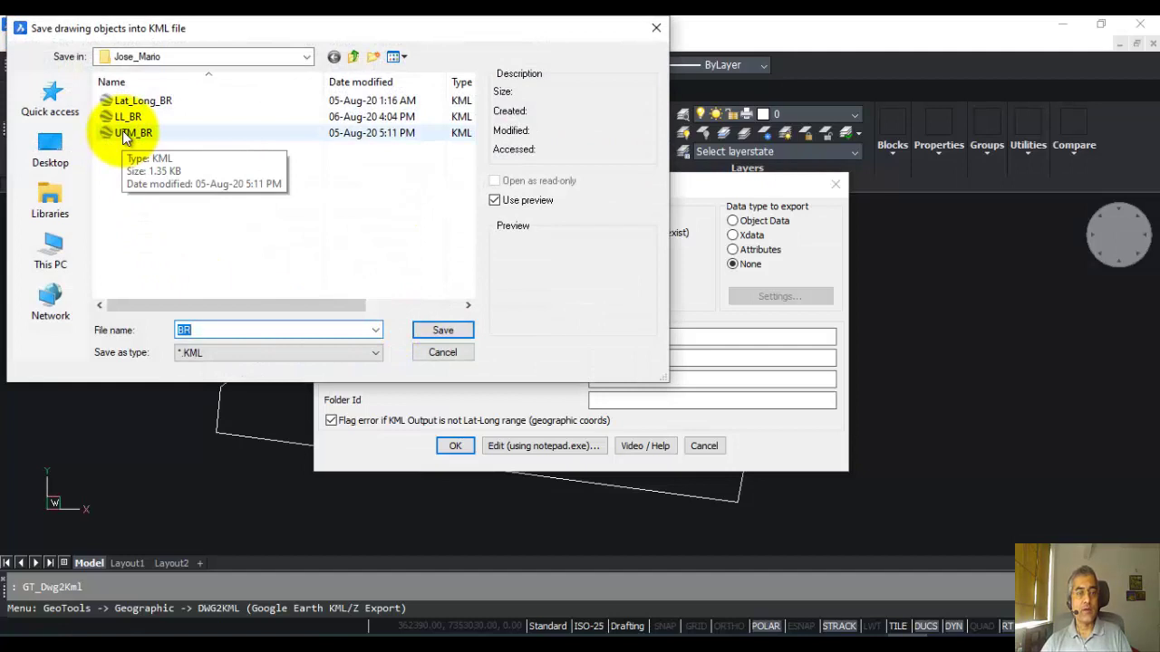
{"action": "double_click", "coordinate": [122, 133]}
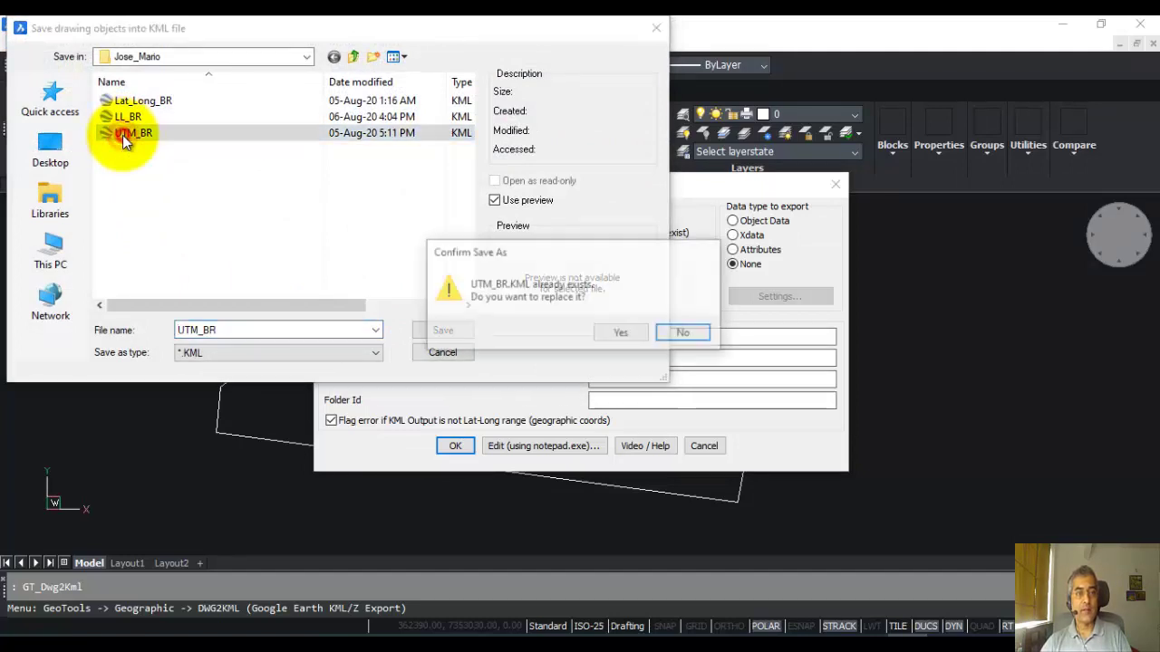
{"action": "left_click", "coordinate": [621, 333]}
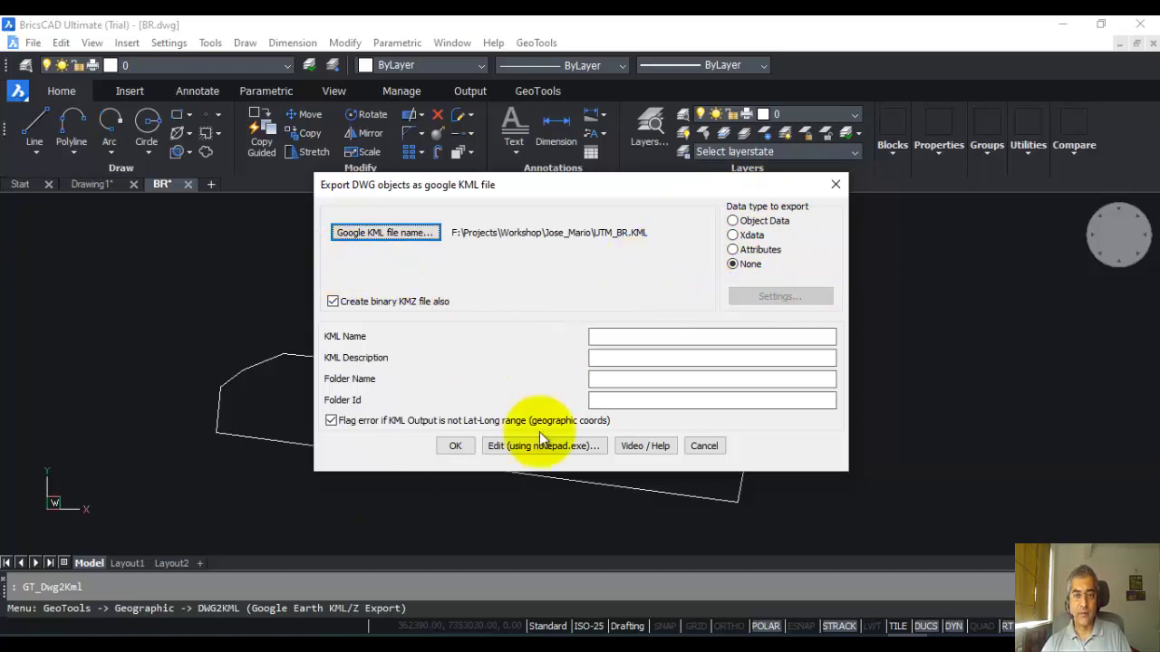
Step: Export the window-selected boundary polyline to UTM_BR.KML, allowing its non-geographic coordinates
{"action": "left_click", "coordinate": [733, 262]}
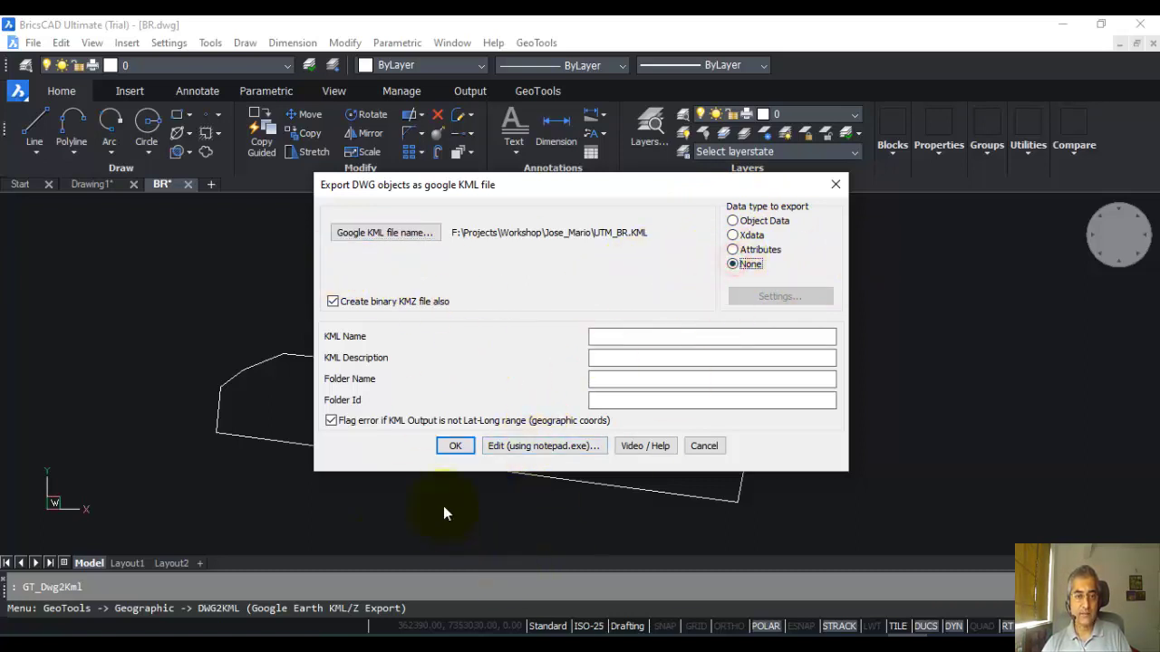
{"action": "key", "text": "Return"}
{"action": "left_click", "coordinate": [700, 232]}
{"action": "left_click", "coordinate": [548, 380]}
{"action": "key", "text": "Return"}
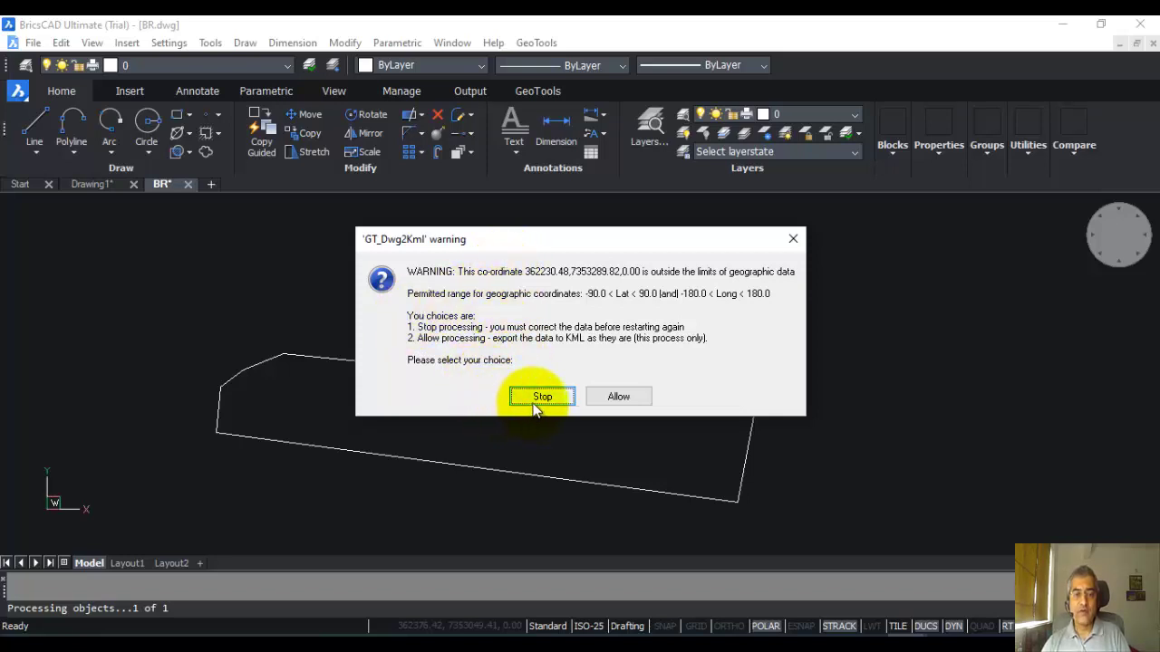
{"action": "left_click", "coordinate": [626, 401]}
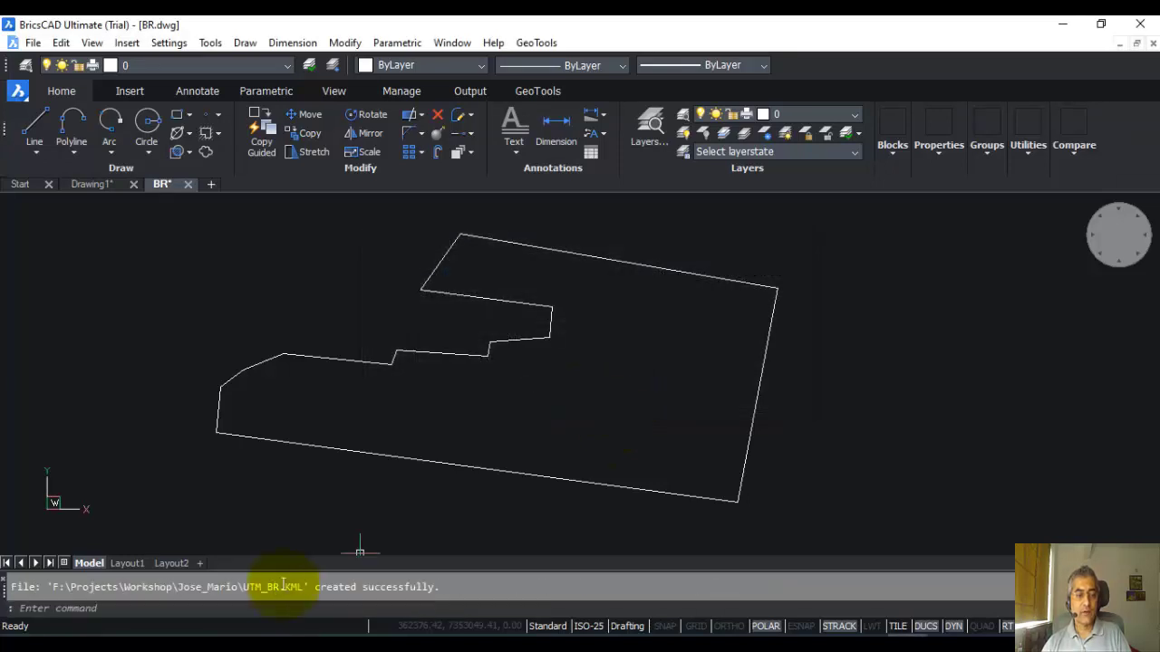
Step: View UTM_BR.KML in Total Commander's Lister to confirm it holds the raw UTM coordinates
{"action": "left_click_drag", "start_coordinate": [74, 587], "coordinate": [317, 588]}
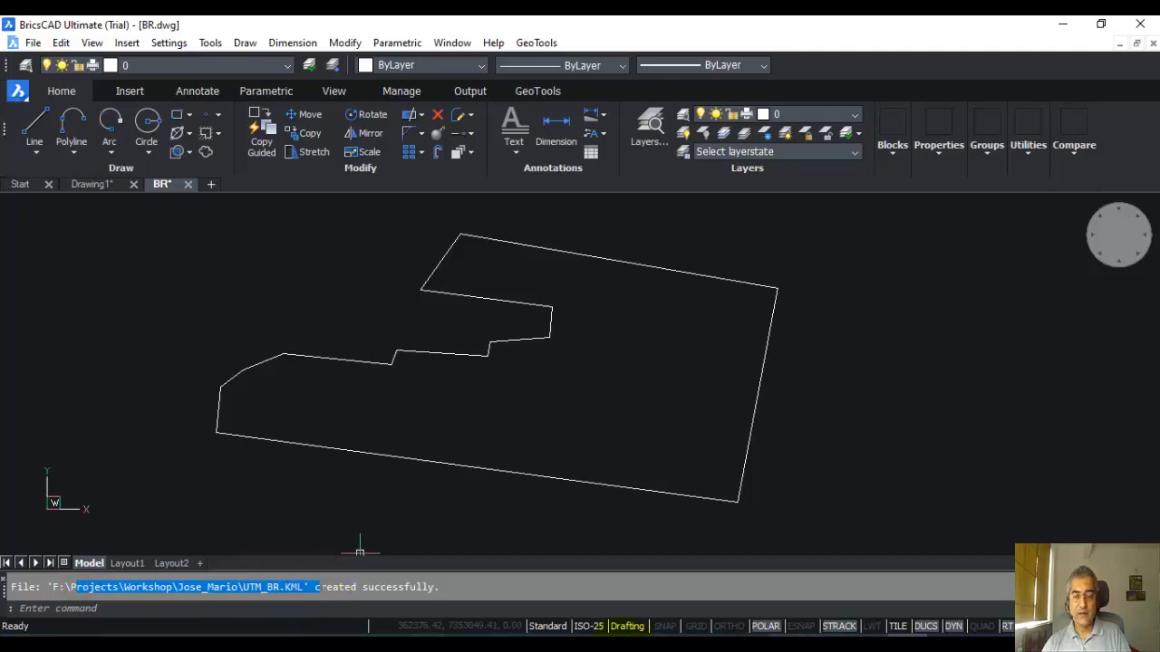
{"action": "key", "text": "alt+Tab"}
{"action": "double_click", "coordinate": [629, 164]}
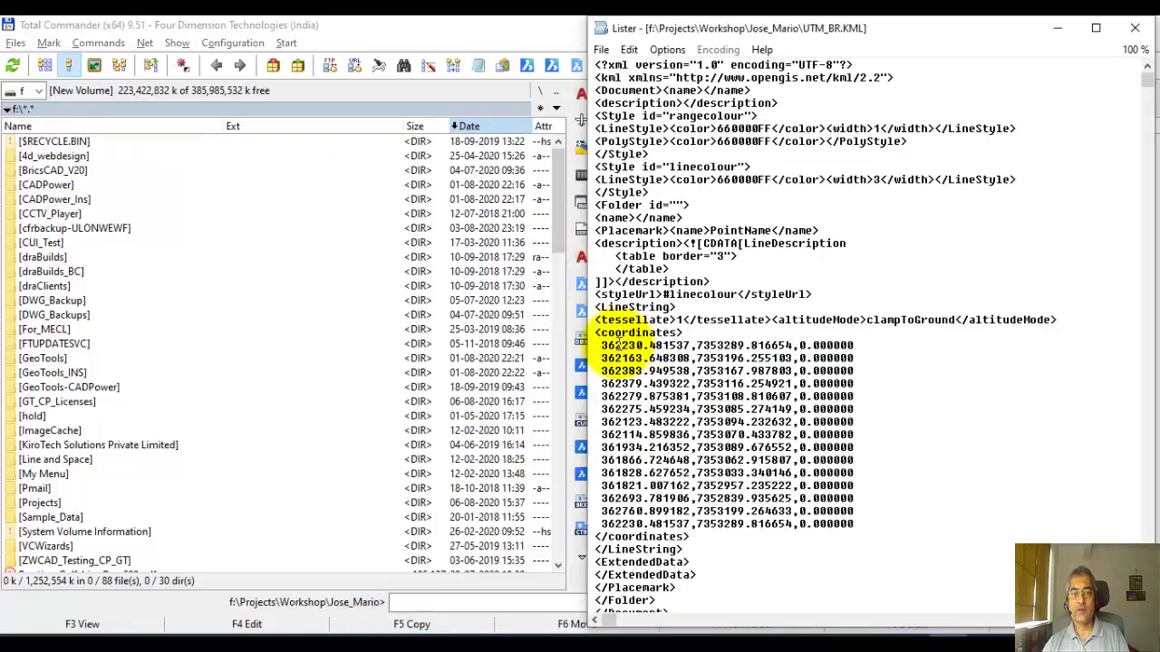
{"action": "left_click_drag", "start_coordinate": [616, 347], "coordinate": [688, 537]}
{"action": "key", "text": "alt+Tab"}
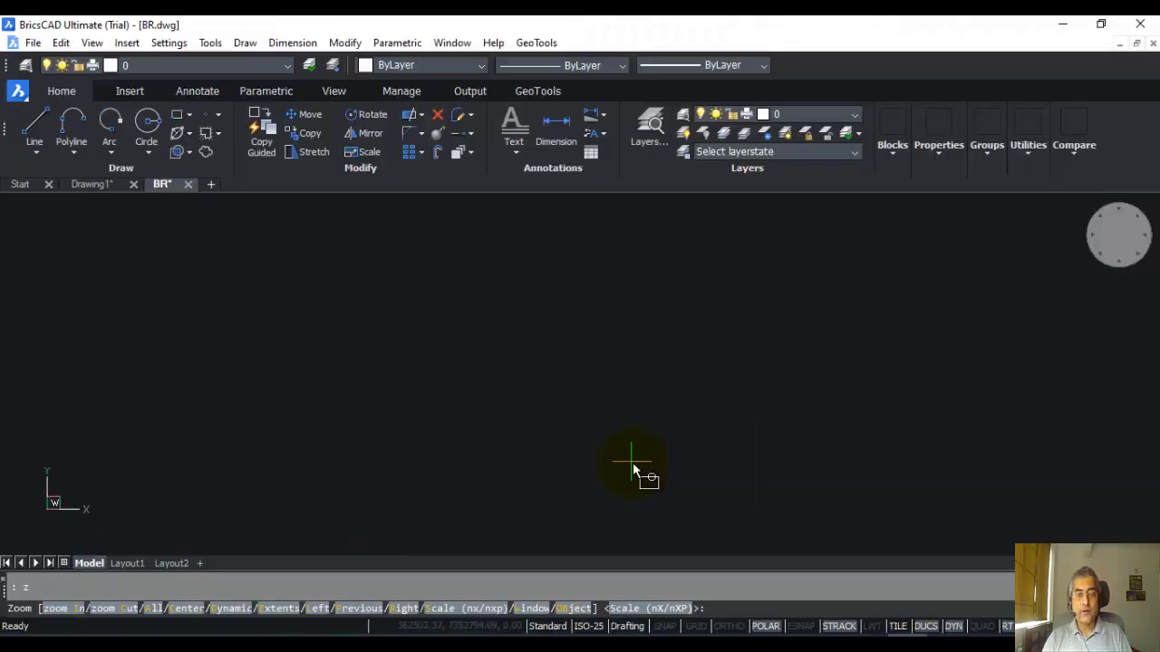